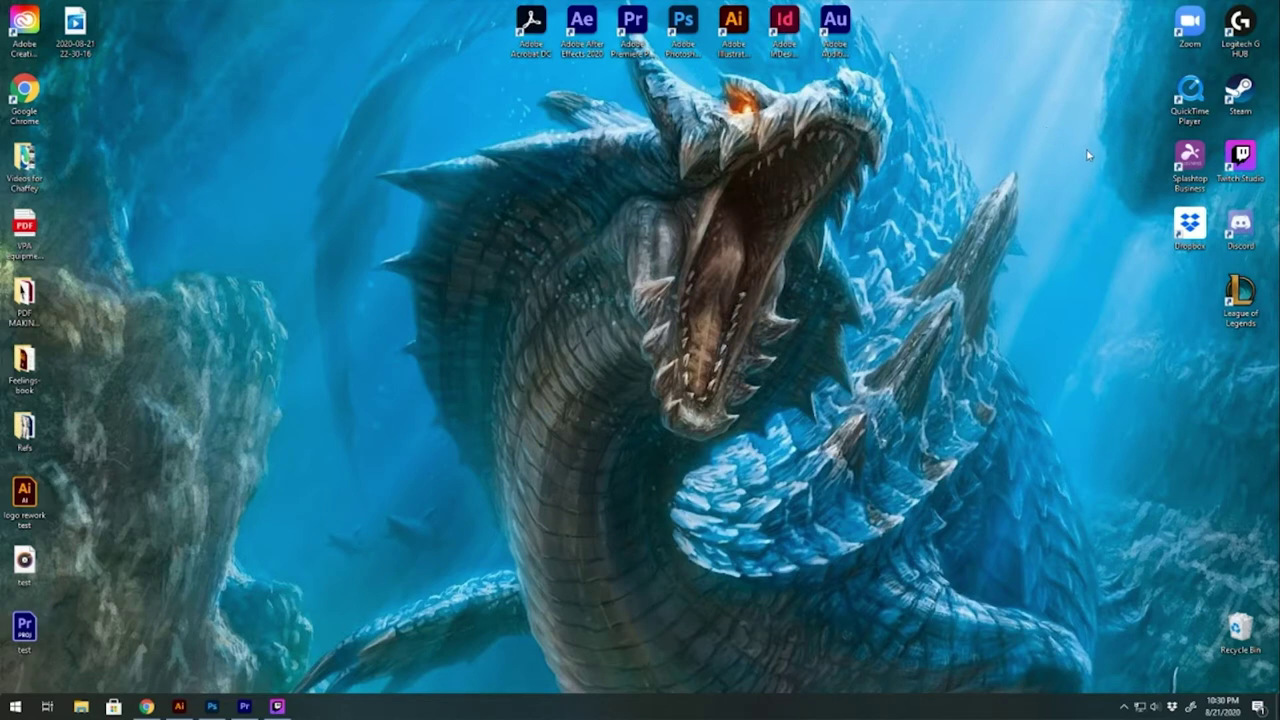
Launch Splashtop Business from its Windows desktop shortcut
double_click(1189, 160)
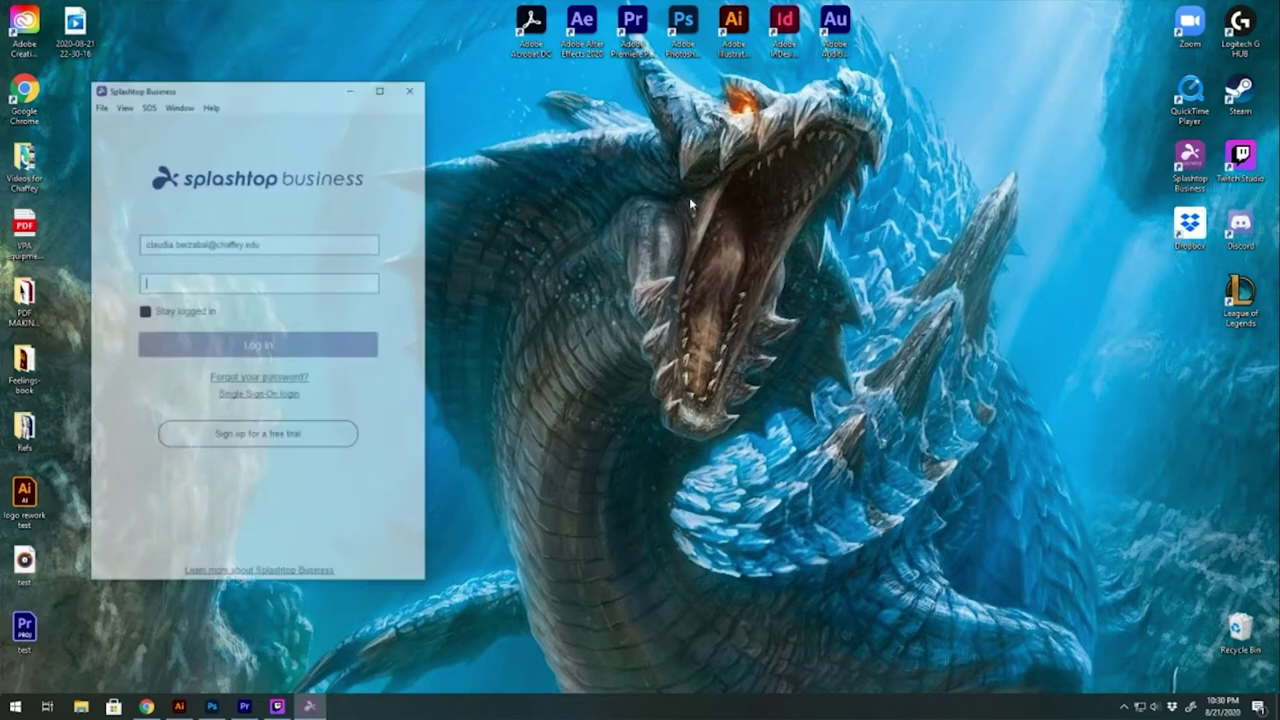
Log in to Splashtop Business with the account password, with caps lock turned off
left_click(346, 281)
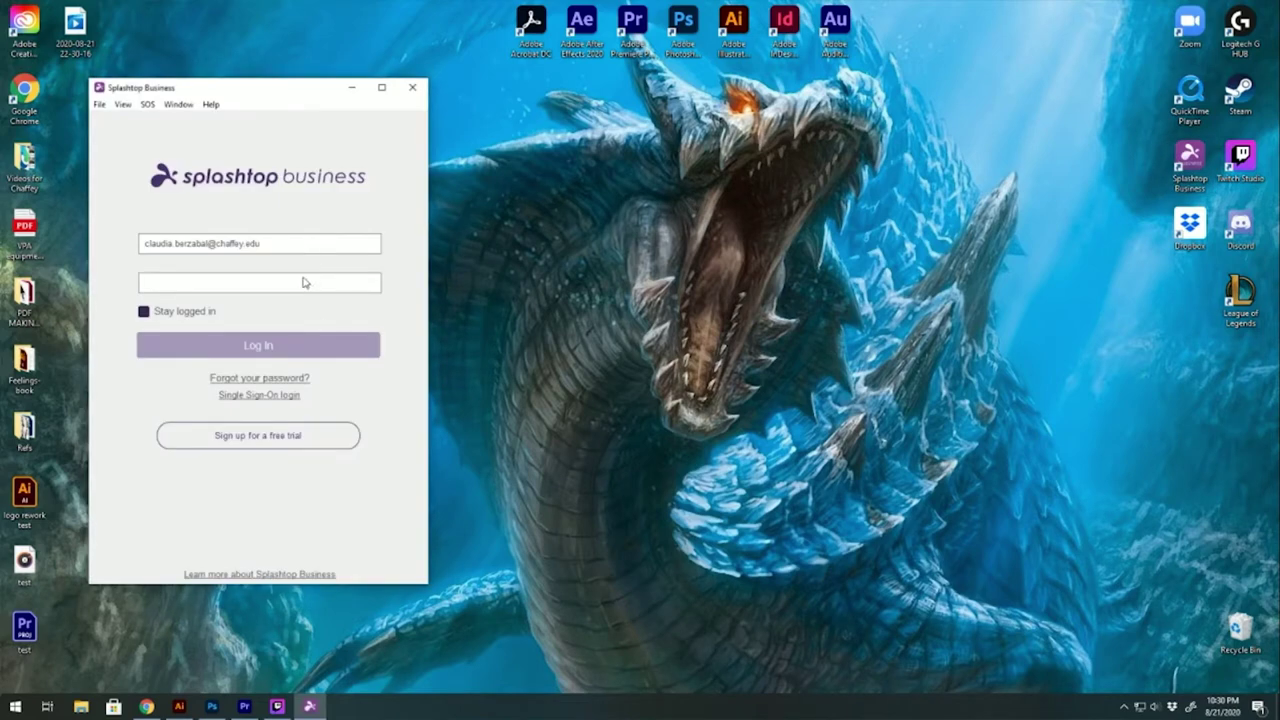
key("Caps_Lock")
type("******")
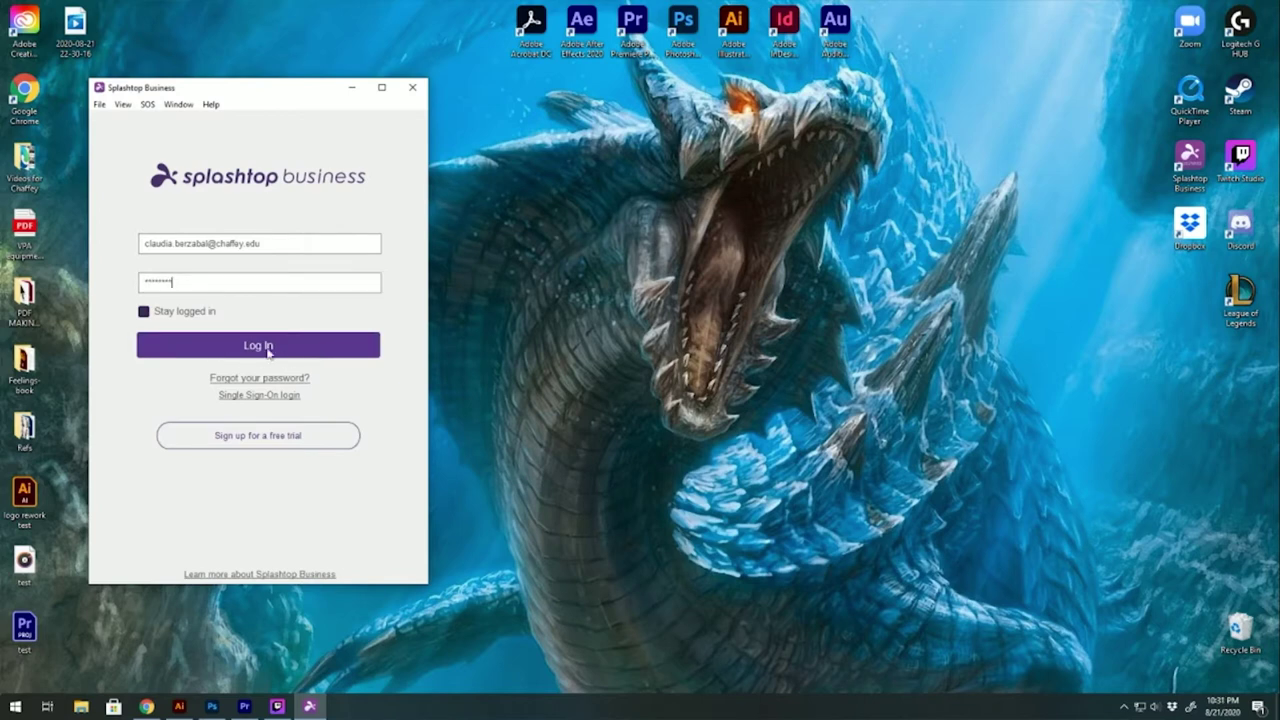
left_click(258, 345)
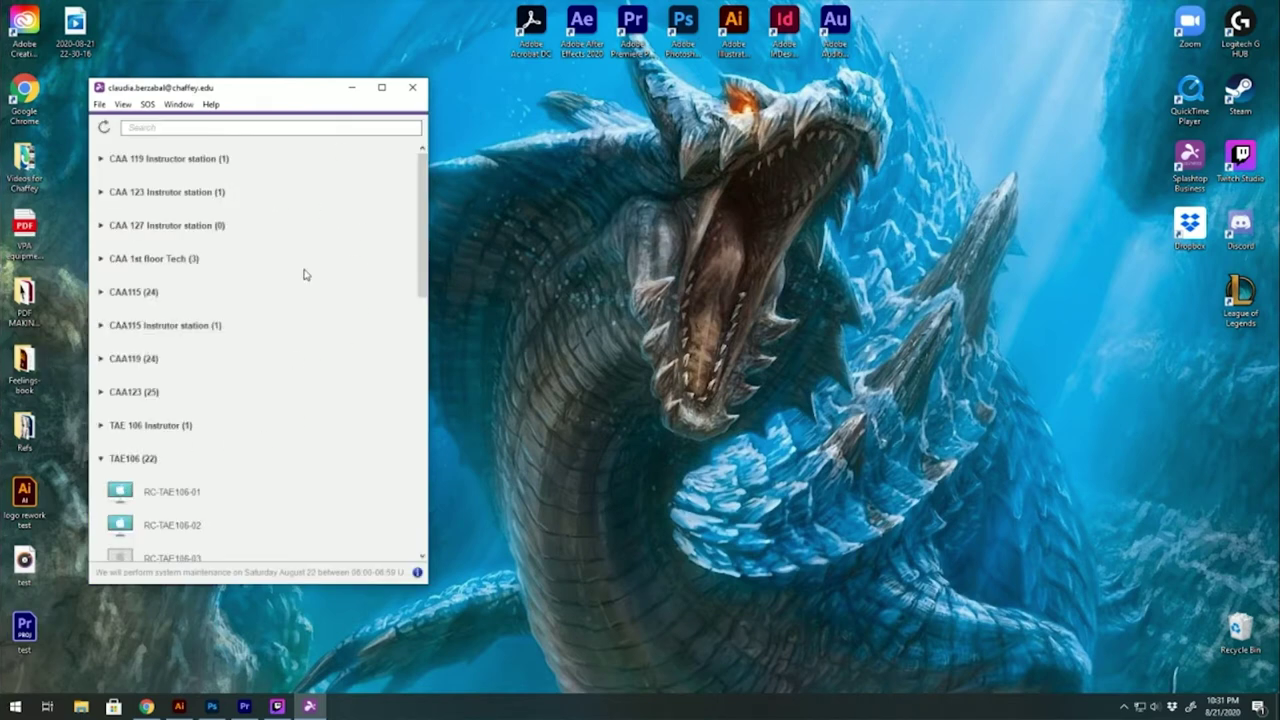
Scroll to the TAE106 group and connect remotely to lab computer RC-TAE106-01
scroll(306, 274, "down", 2)
scroll(170, 250, "down", 5)
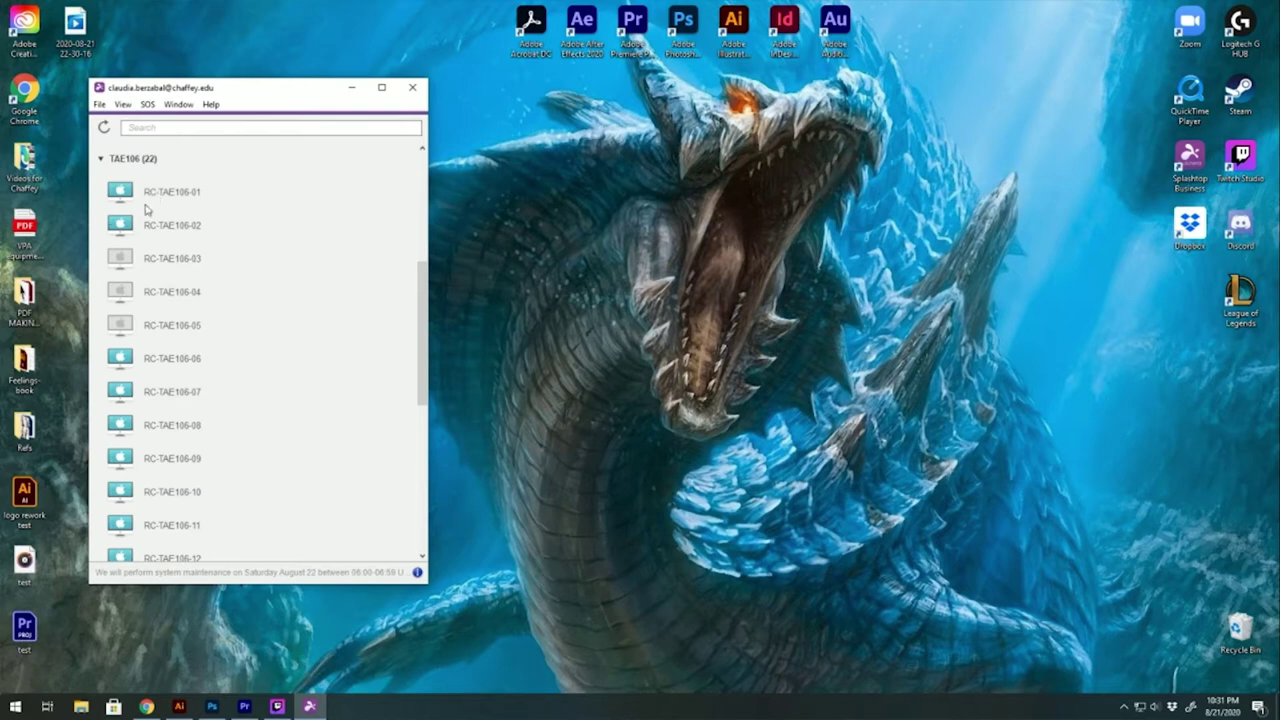
left_click(199, 198)
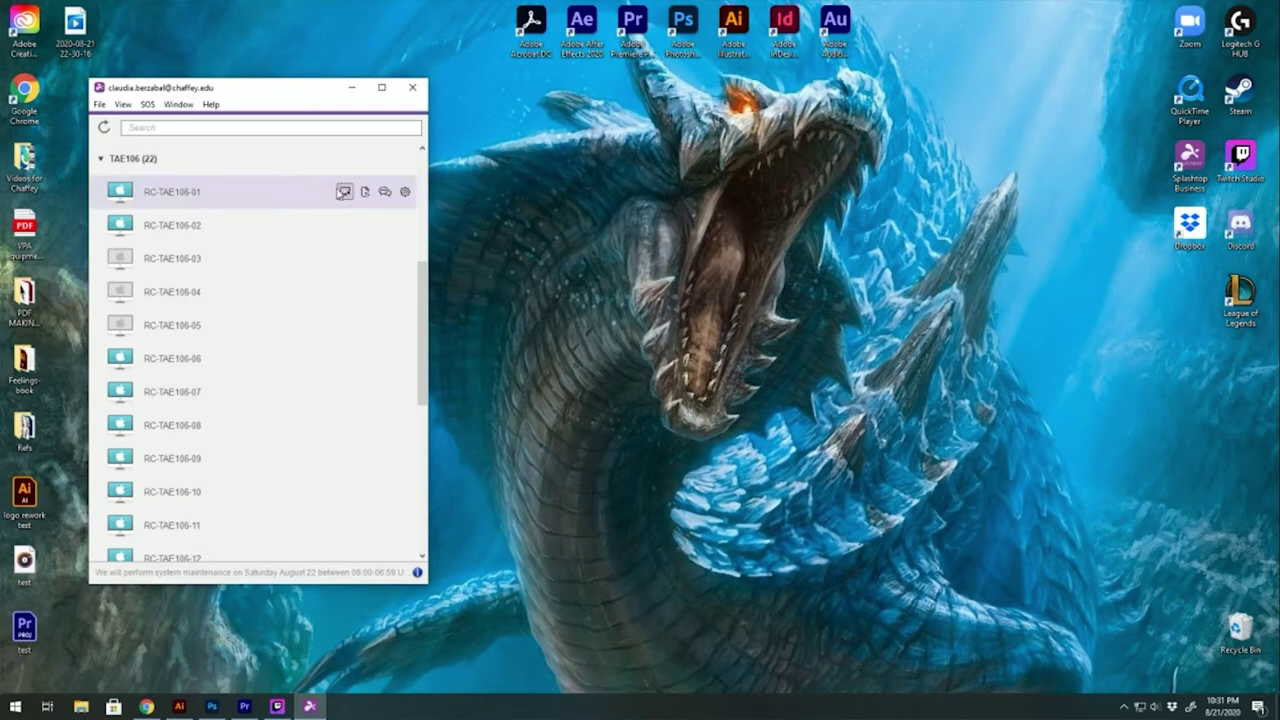
left_click(344, 192)
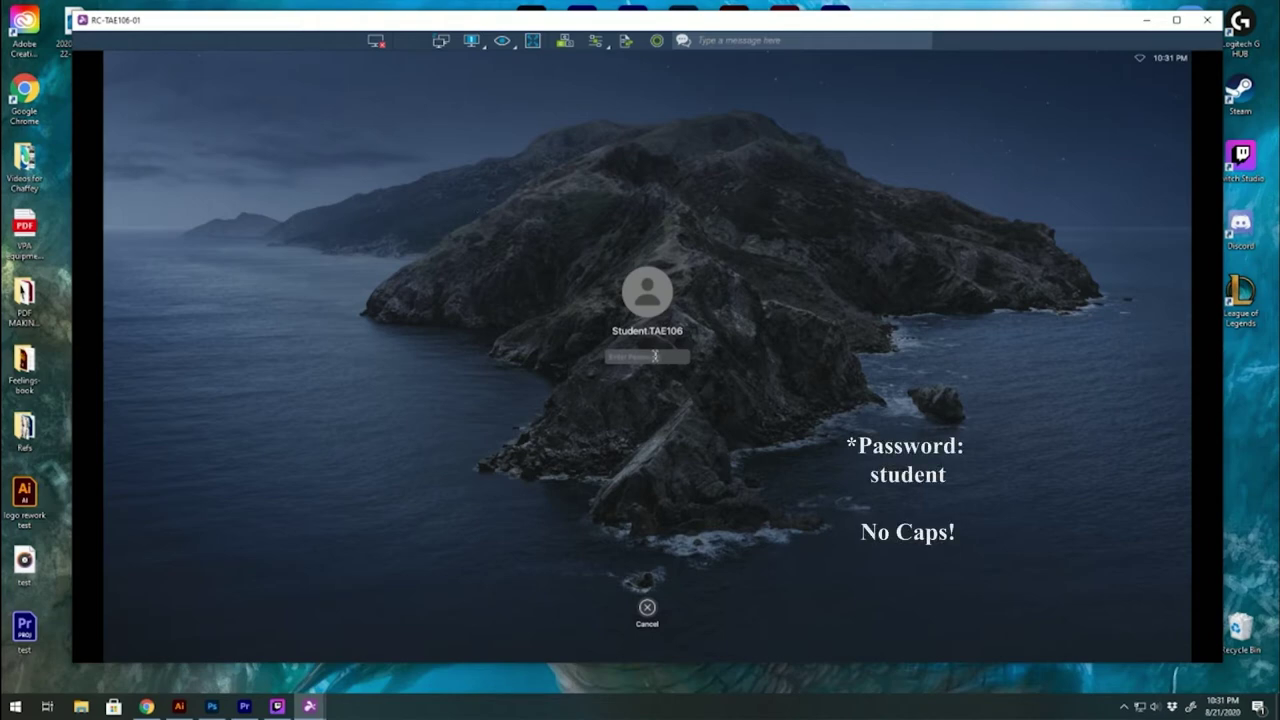
Submit the student lab password on the remote Mac's login screen
key("Return")
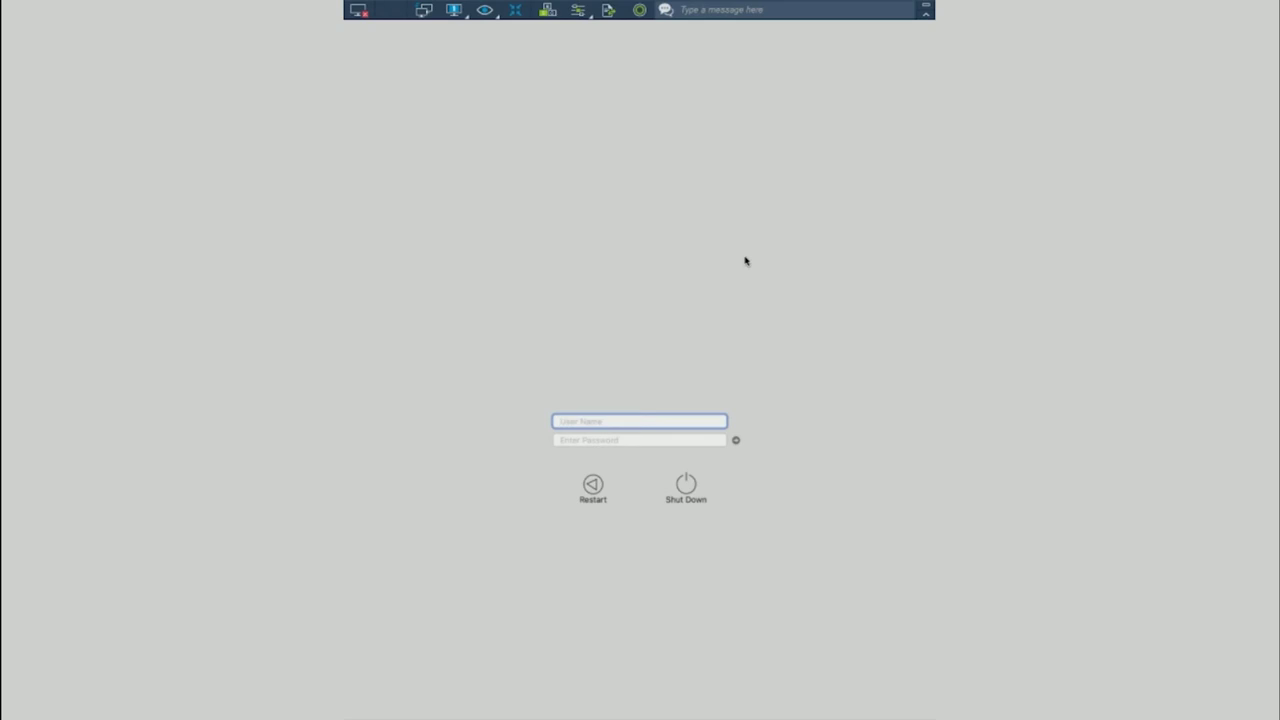
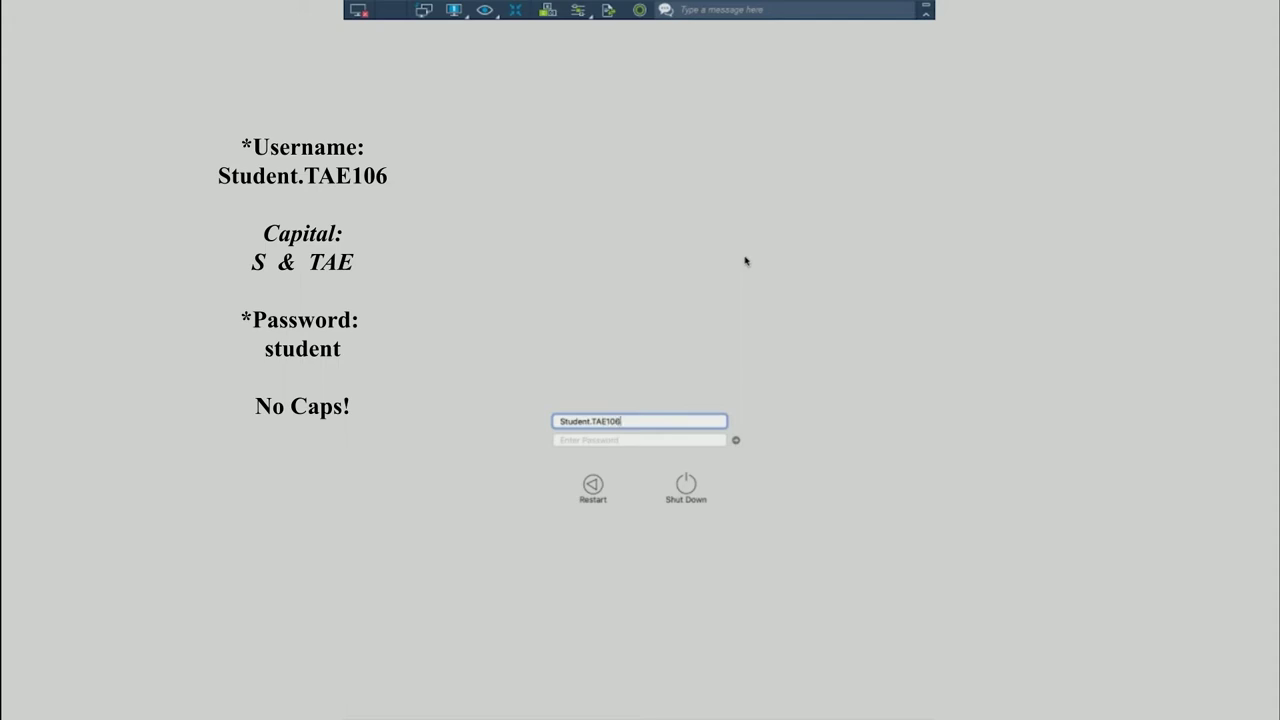
Log in to the remote Mac with the lab account's user name and password
key("Tab")
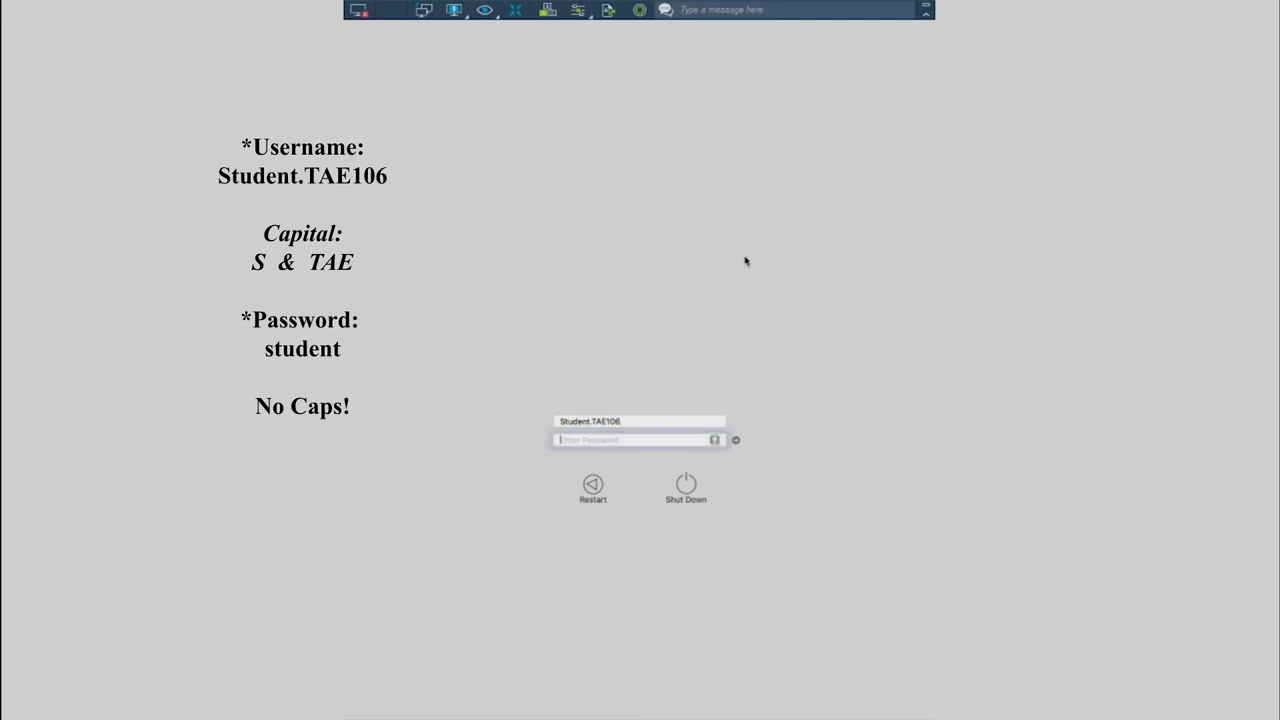
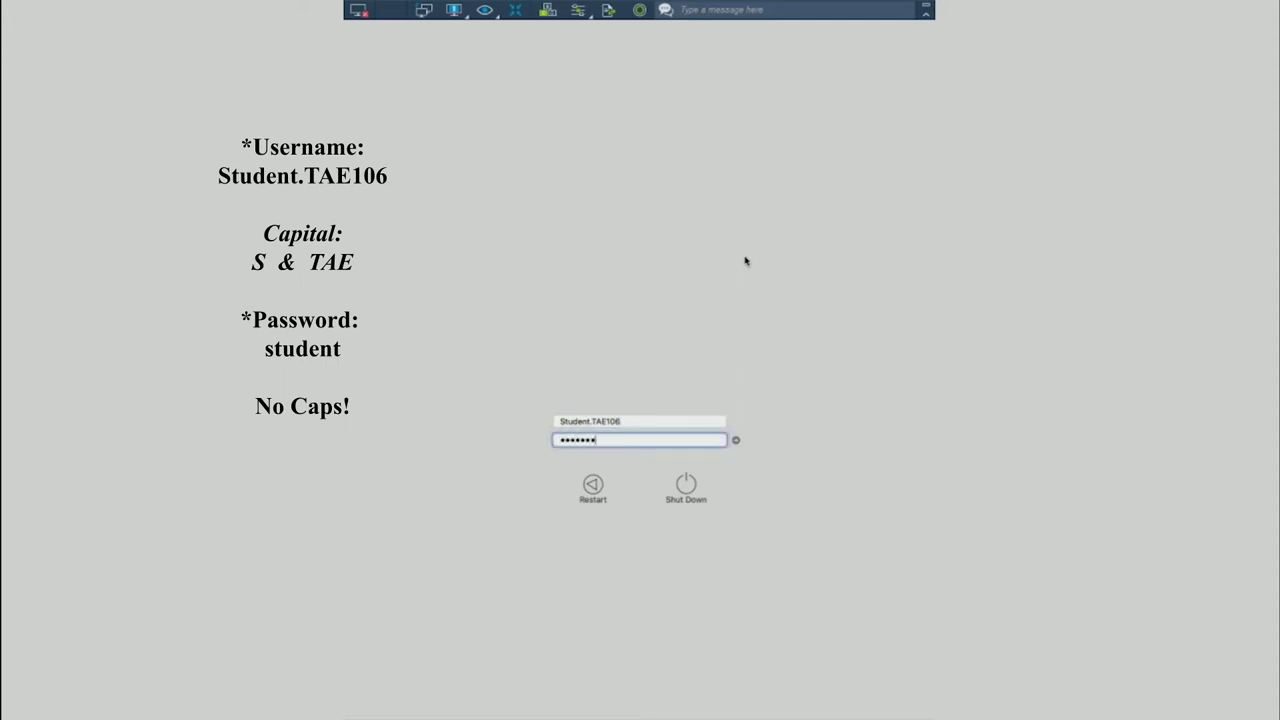
key("Return")
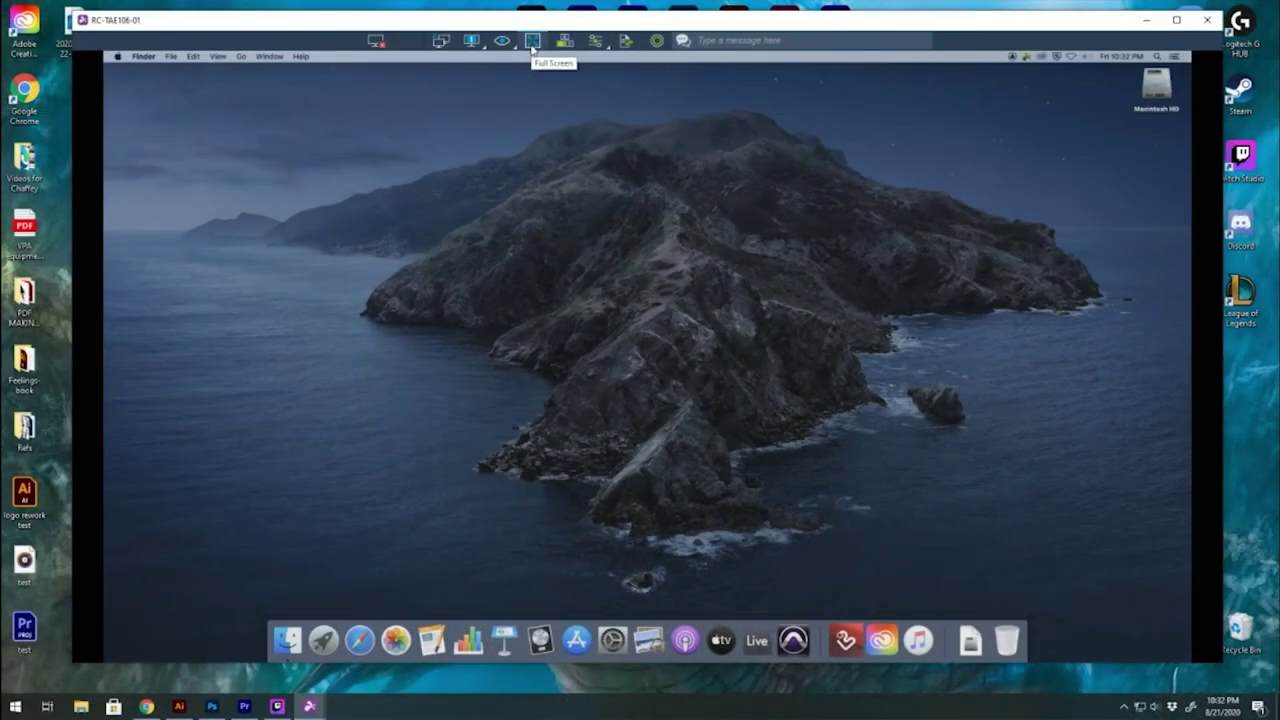
Switch the remote Mac session to full-screen mode
left_click(532, 45)
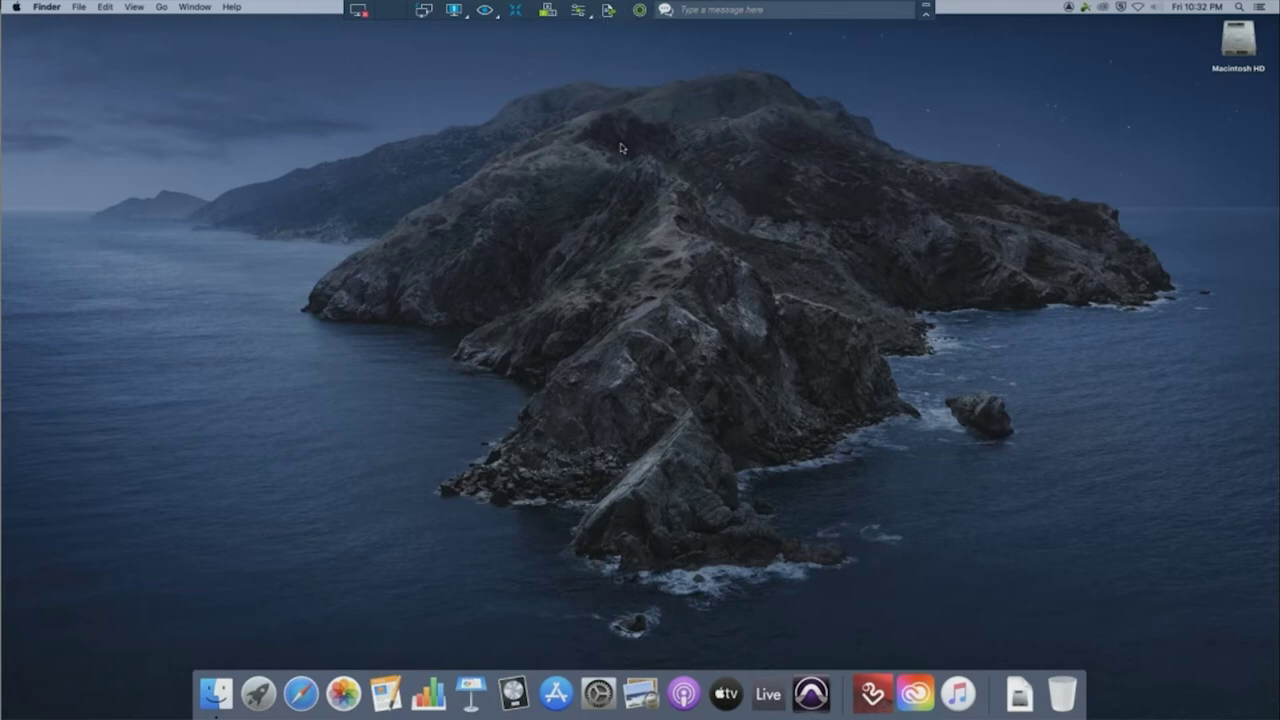
In File Transfer, browse the local Desktop and select test.mp3 and test.prproj
left_click(610, 12)
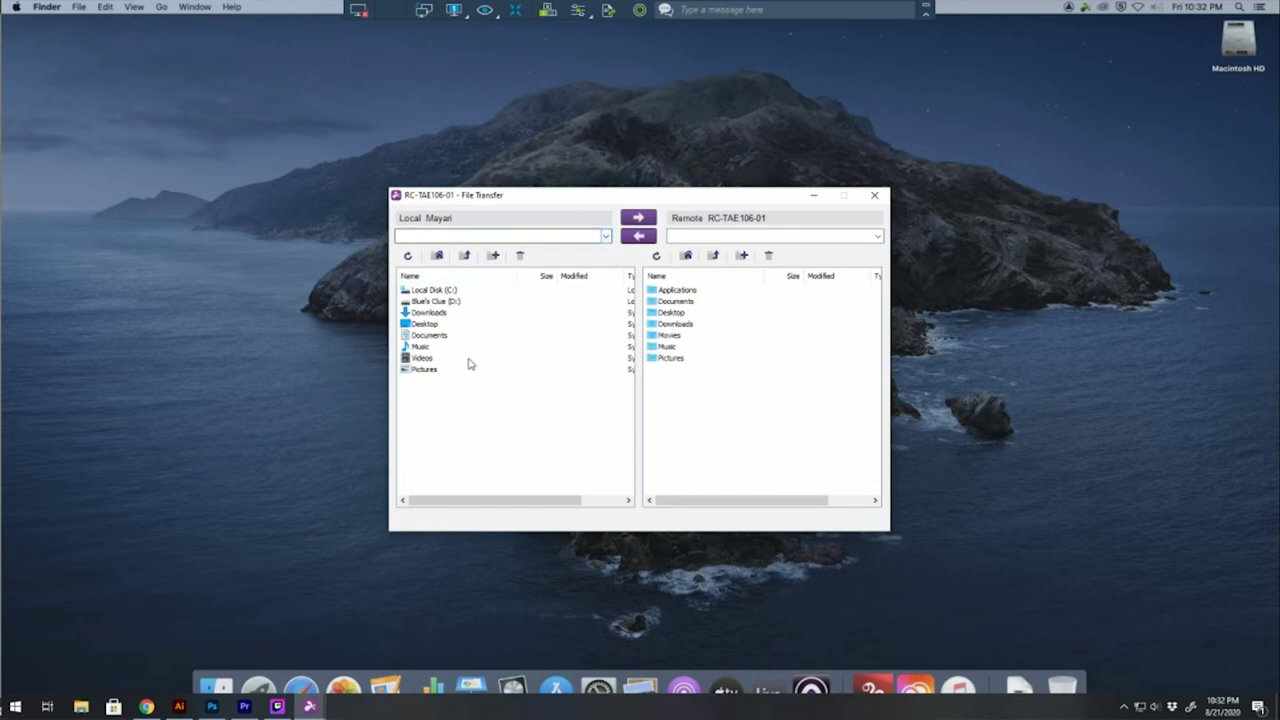
left_click(605, 237)
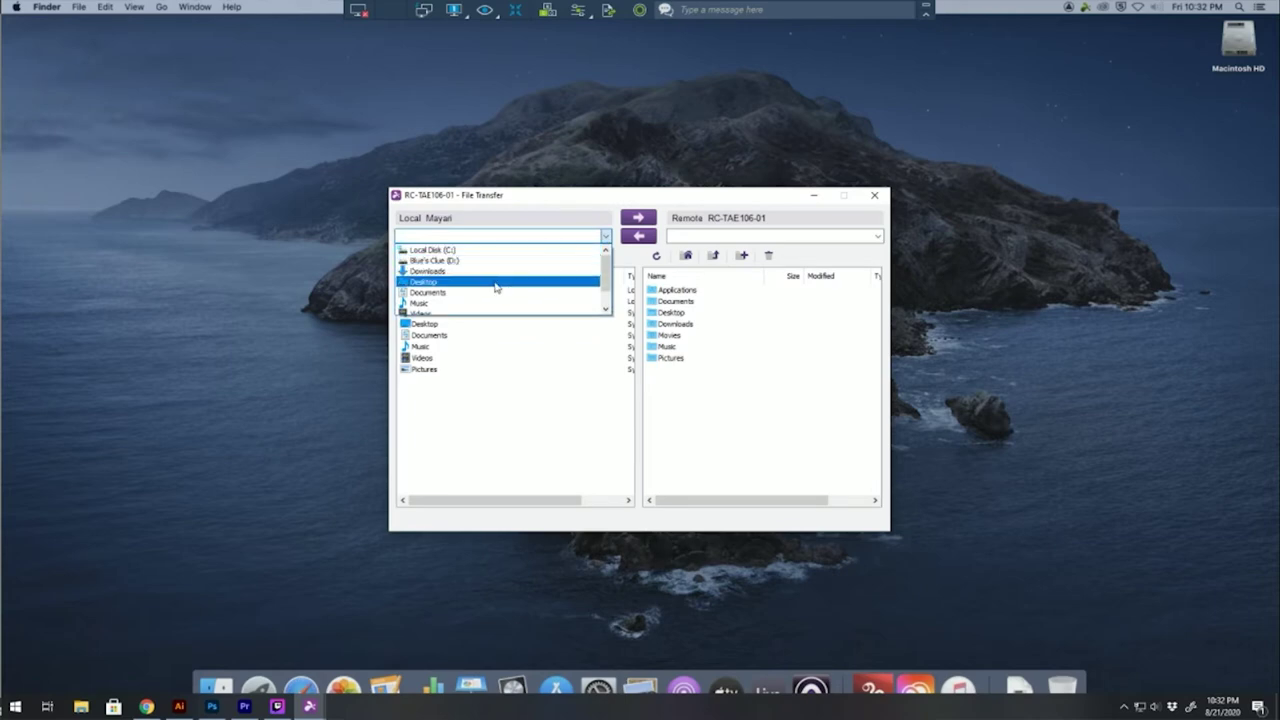
left_click(425, 284)
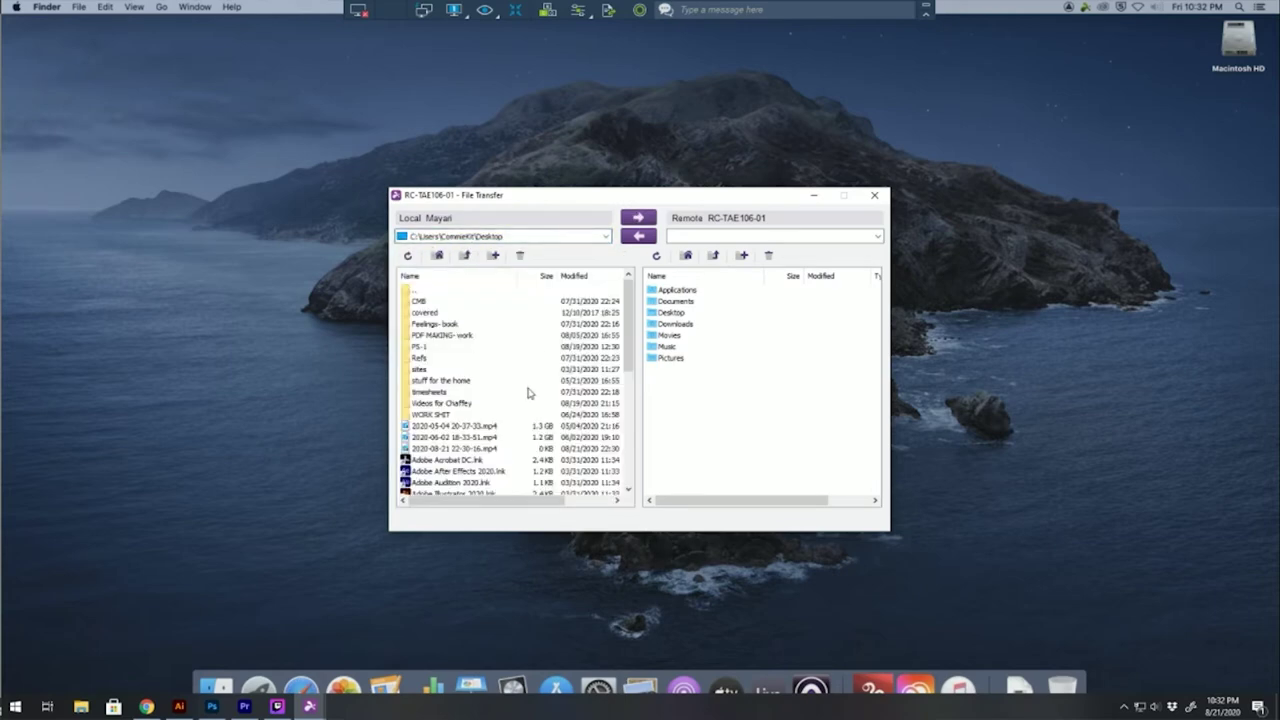
scroll(529, 393, "down", 7)
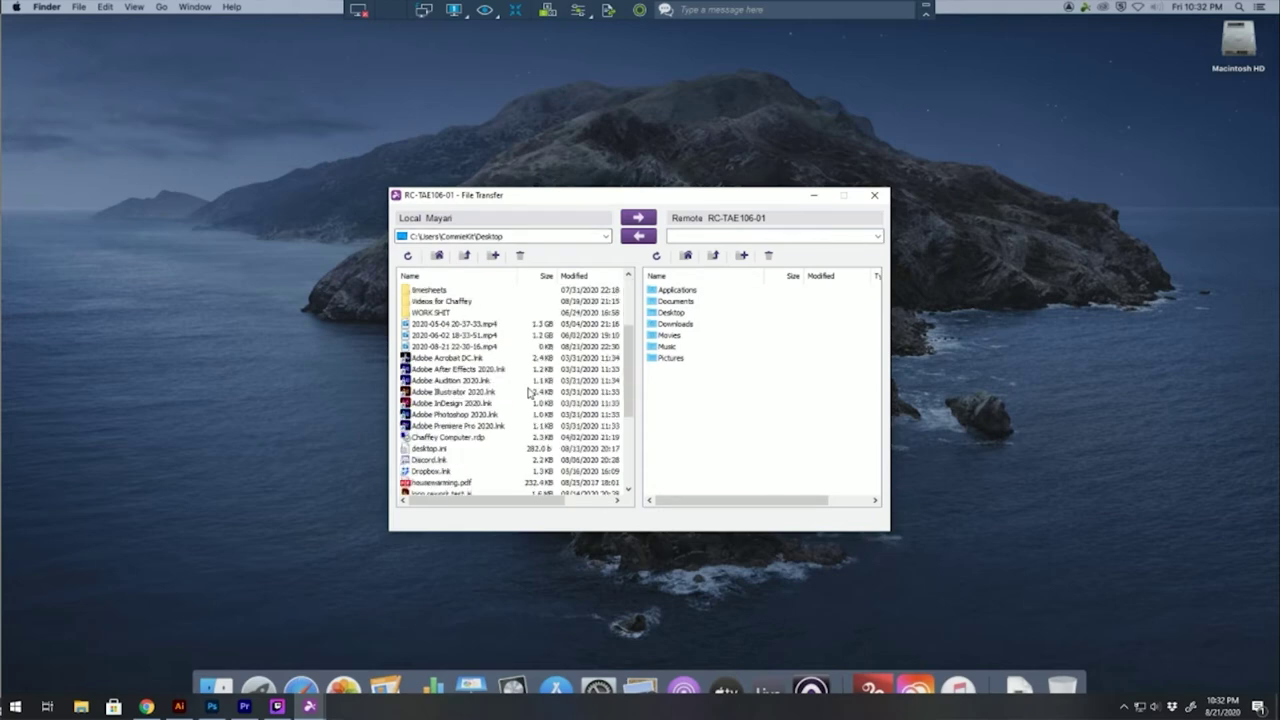
scroll(529, 393, "down", 1)
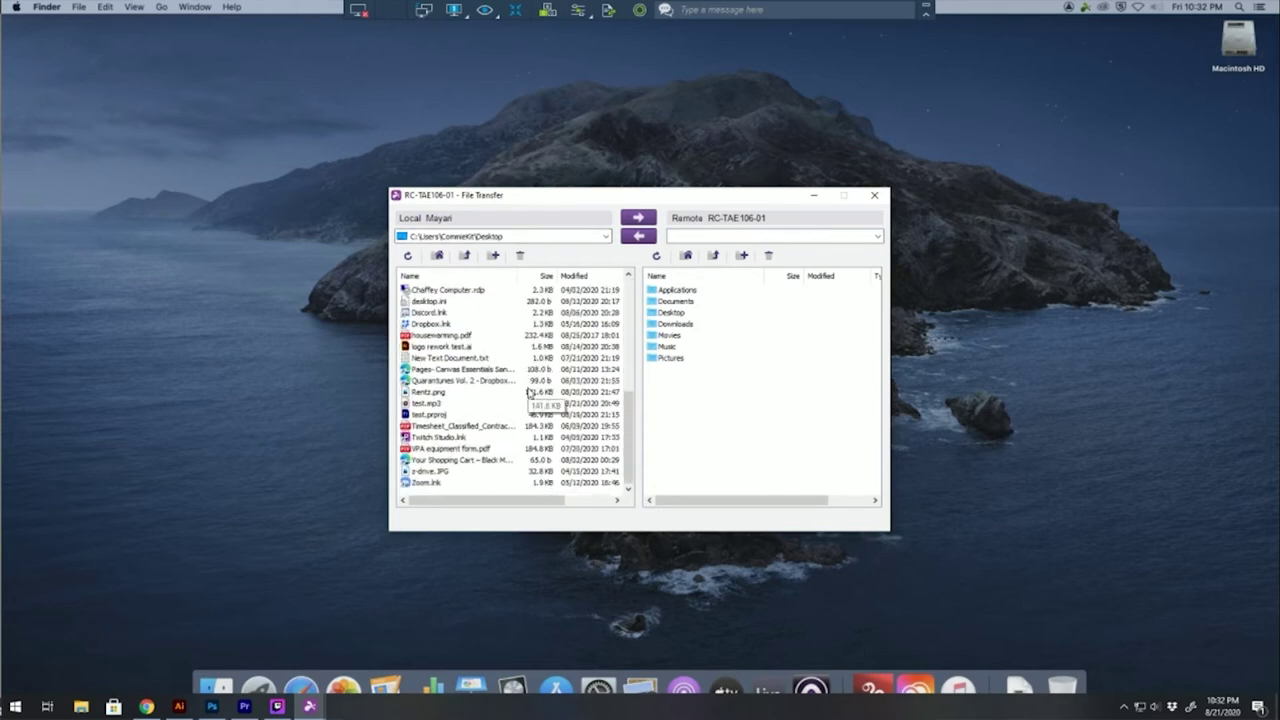
left_click(433, 408)
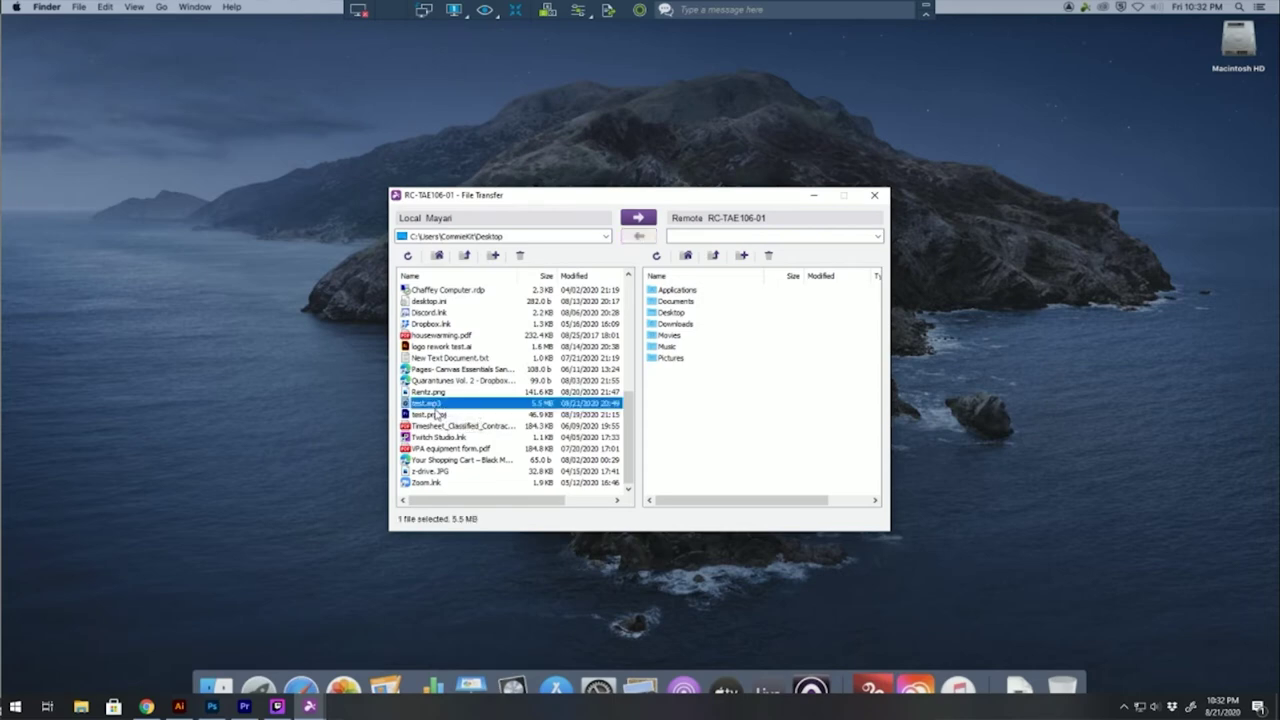
left_click(428, 416, "shift")
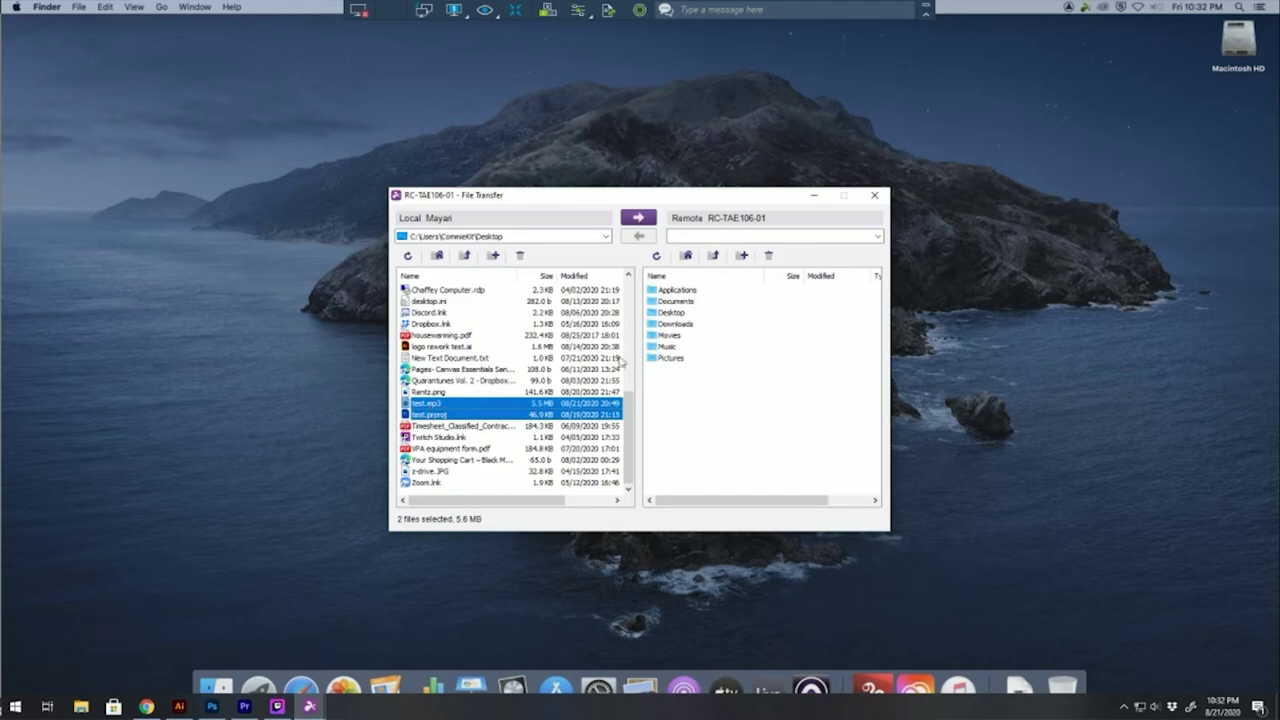
left_click(875, 237)
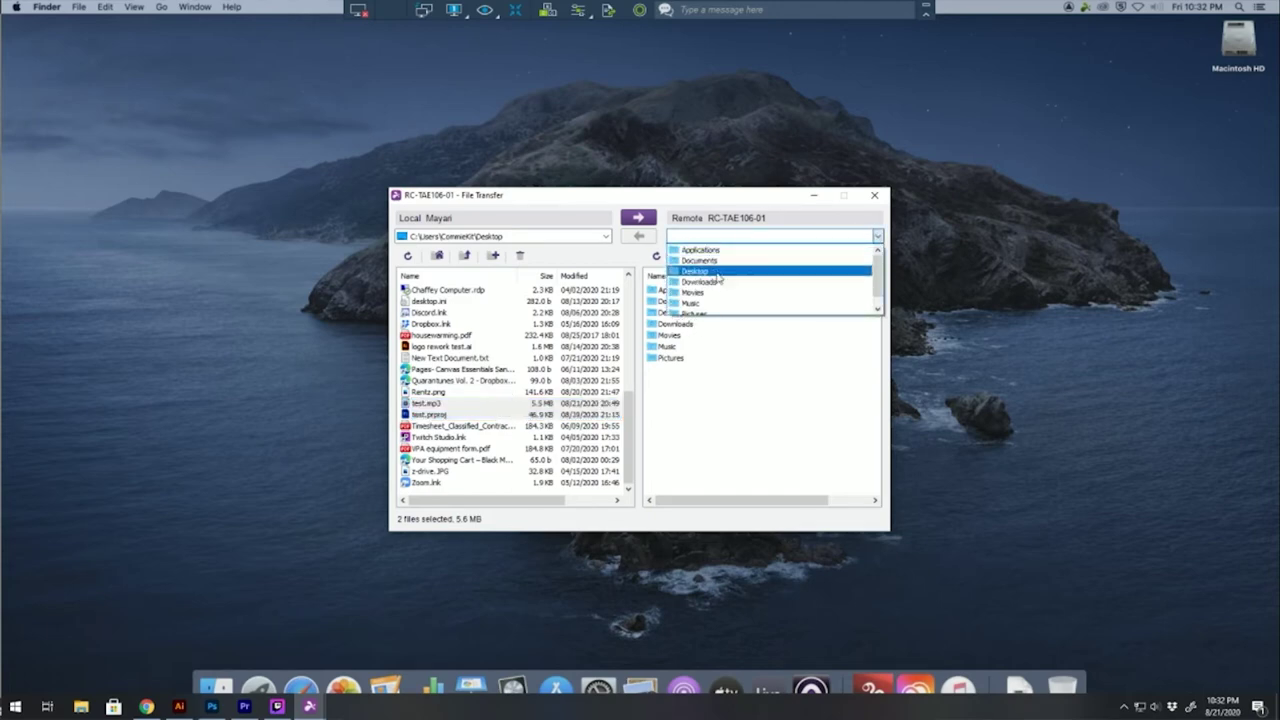
Upload test.mp3 and test.prproj to the remote Mac's Desktop, then close File Transfer
left_click(715, 271)
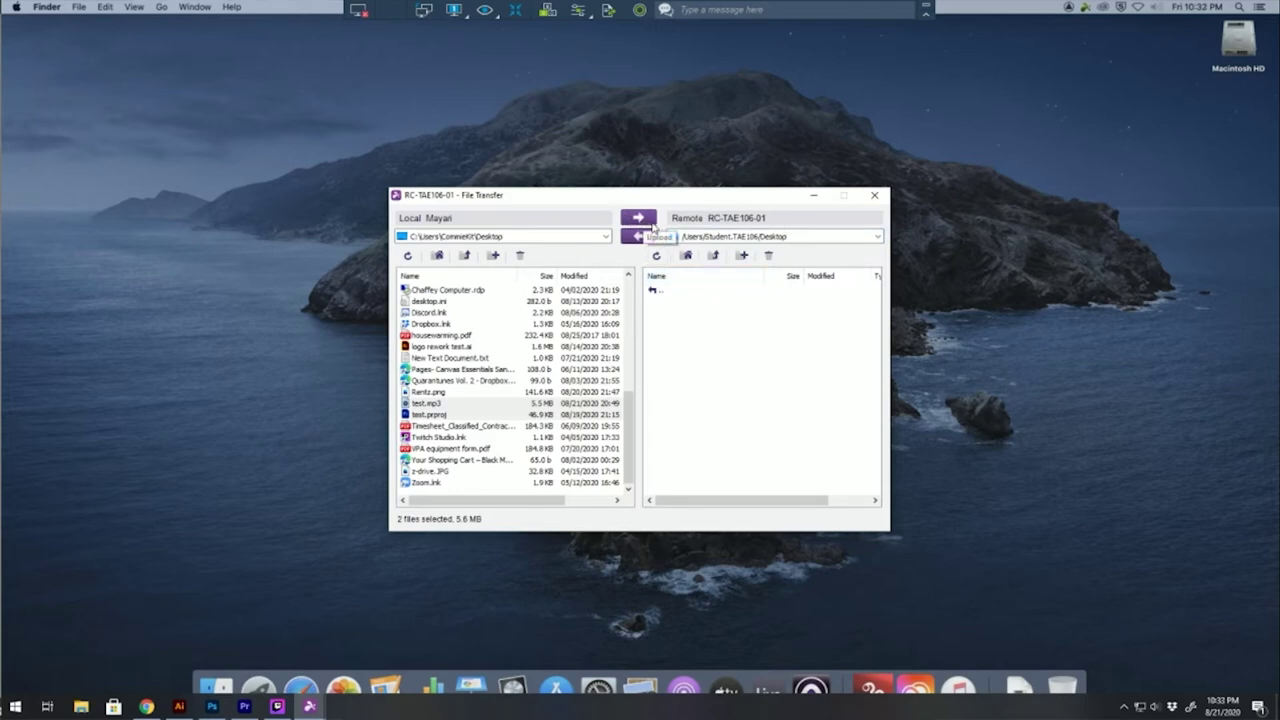
left_click(648, 222)
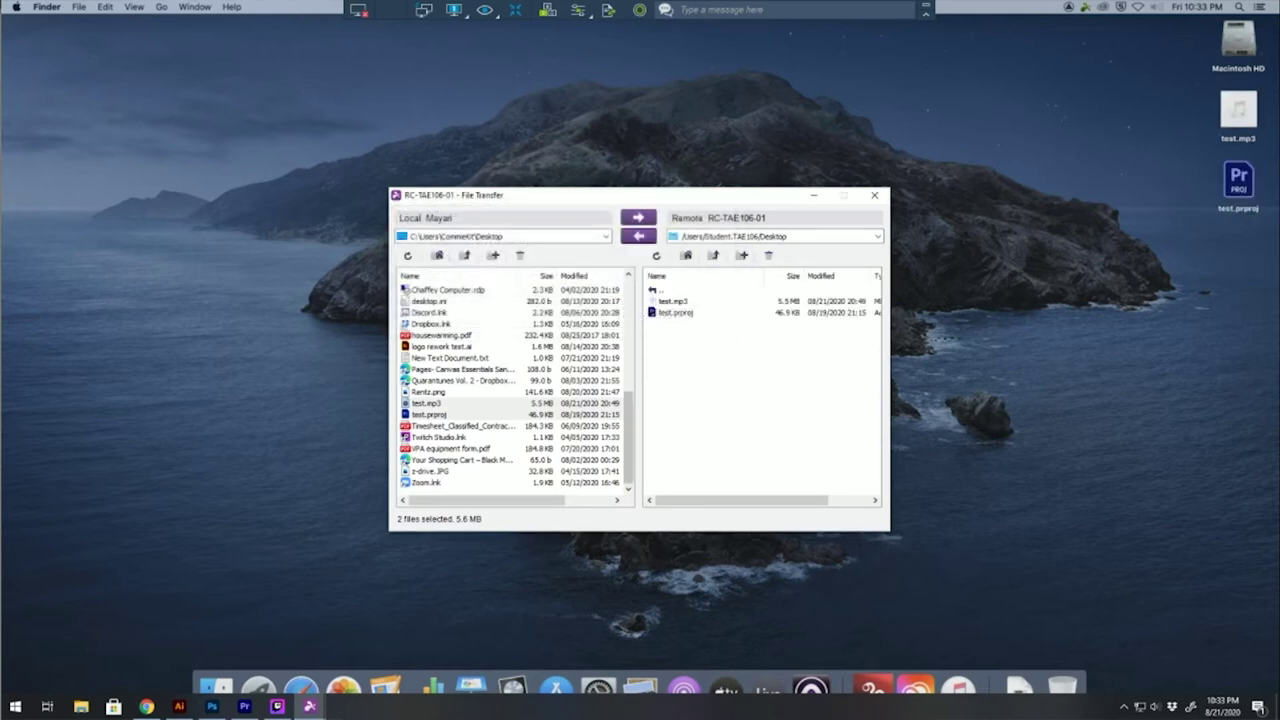
left_click(875, 196)
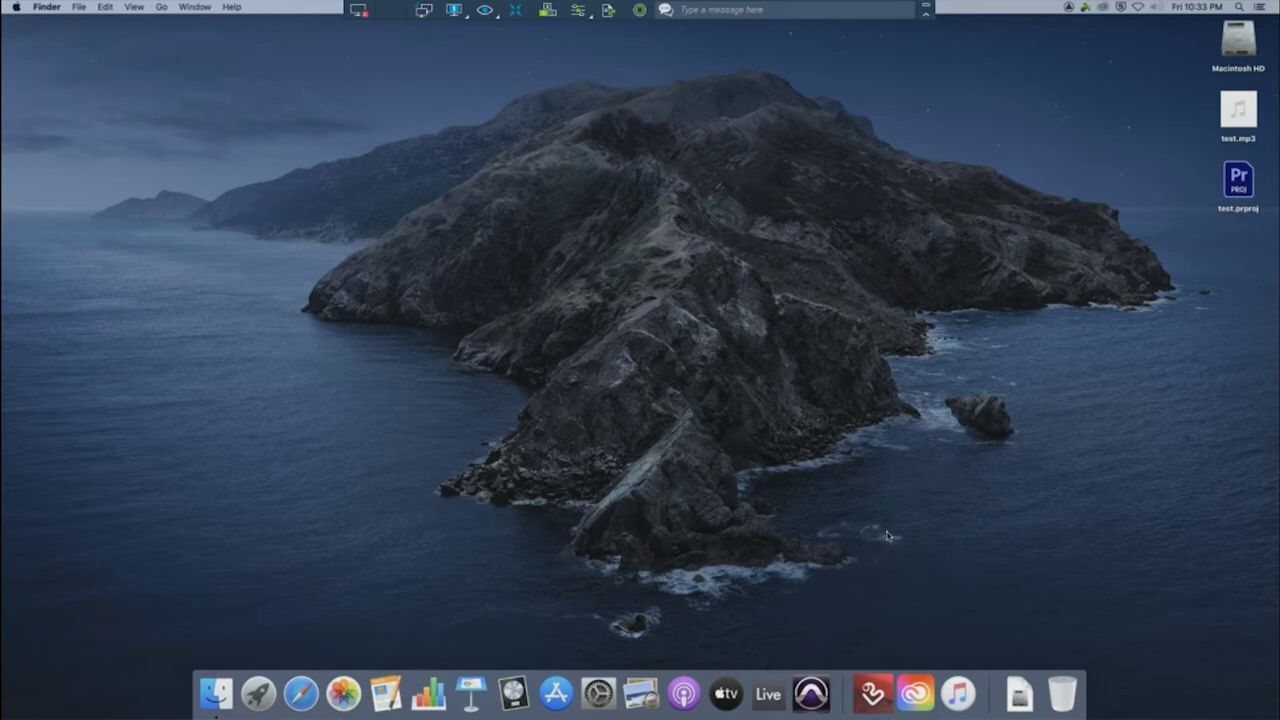
Launch Adobe Creative Cloud from the remote Mac's Dock
left_click(915, 693)
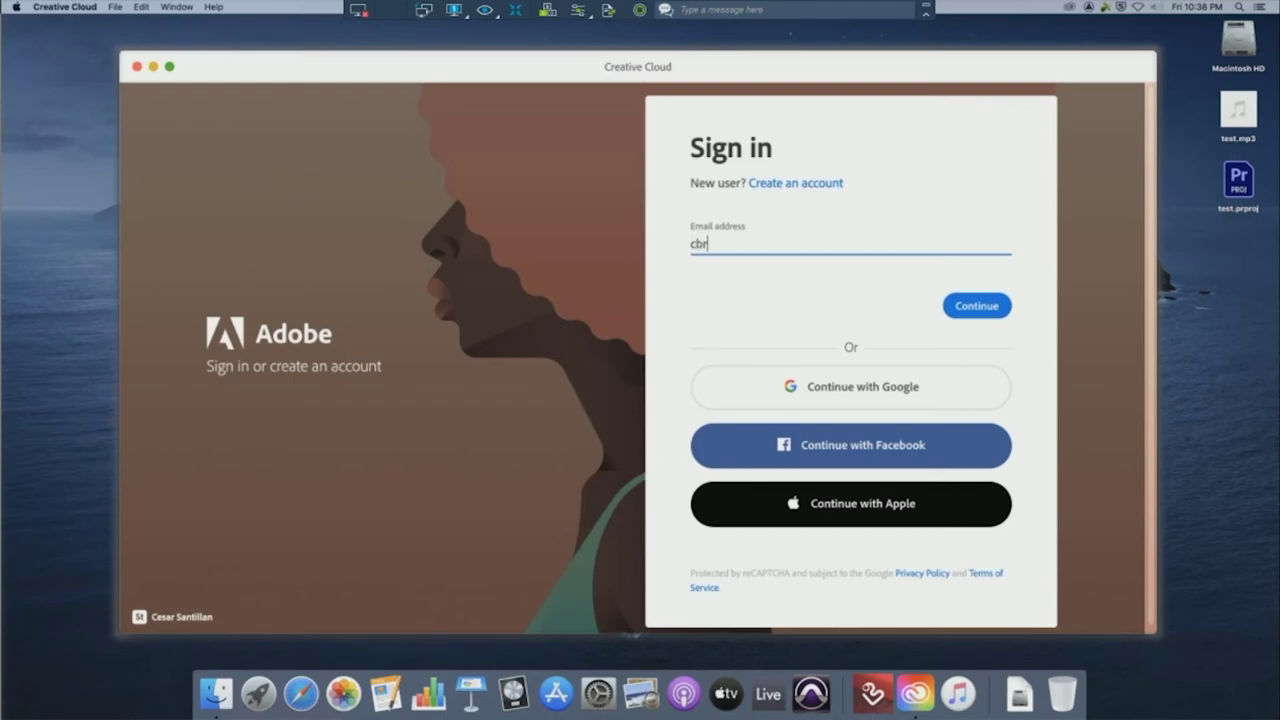
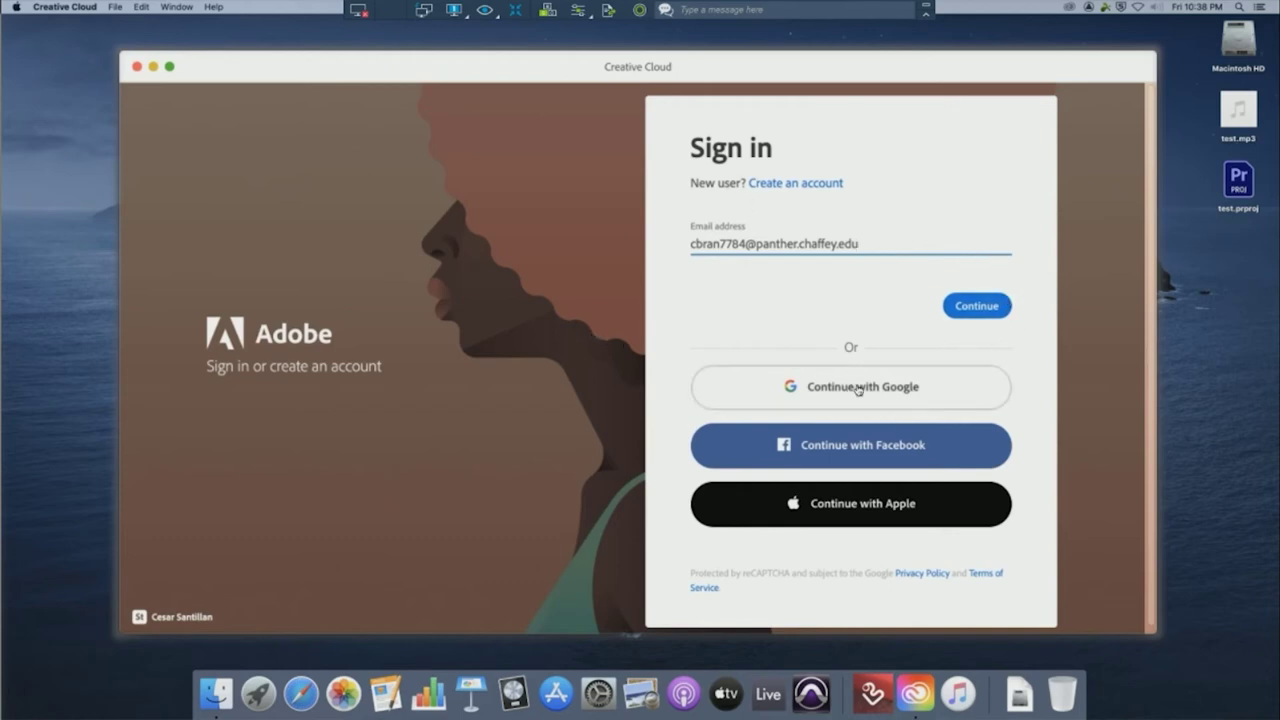
Sign in to Creative Cloud with the student's school e-mail and Adobe password
left_click(985, 314)
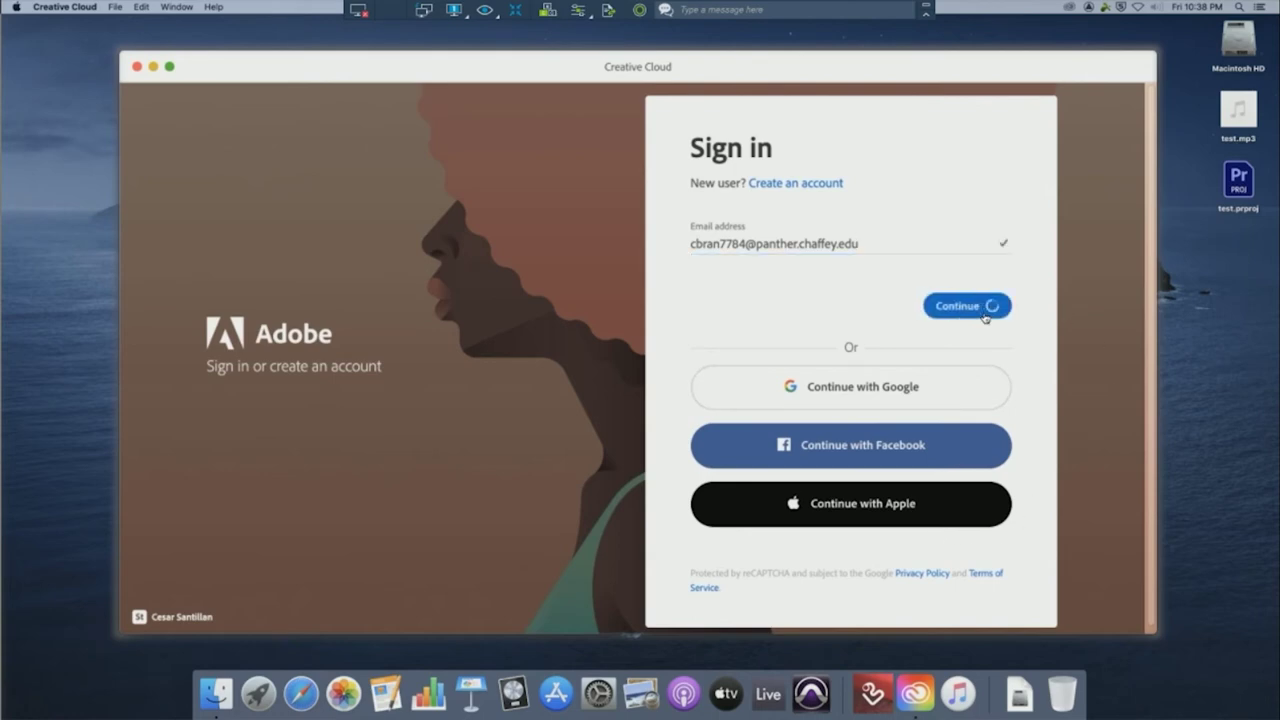
type("•••••")
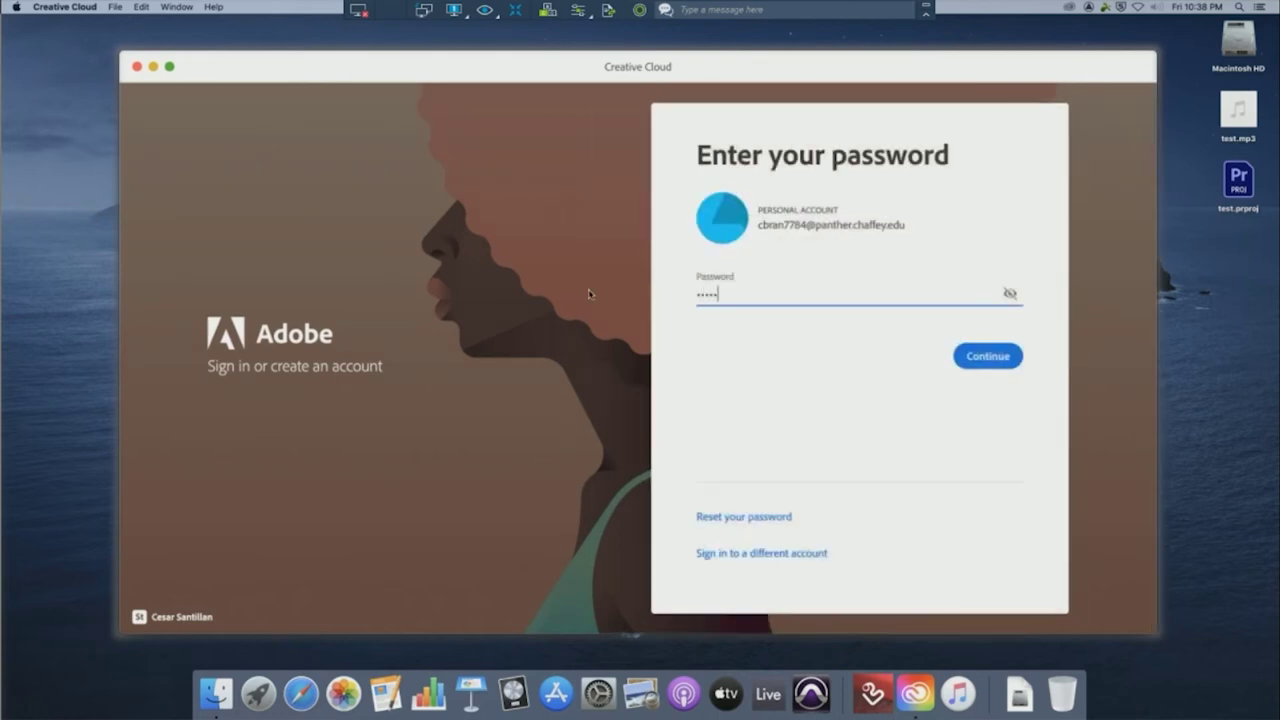
type("••")
key("Return")
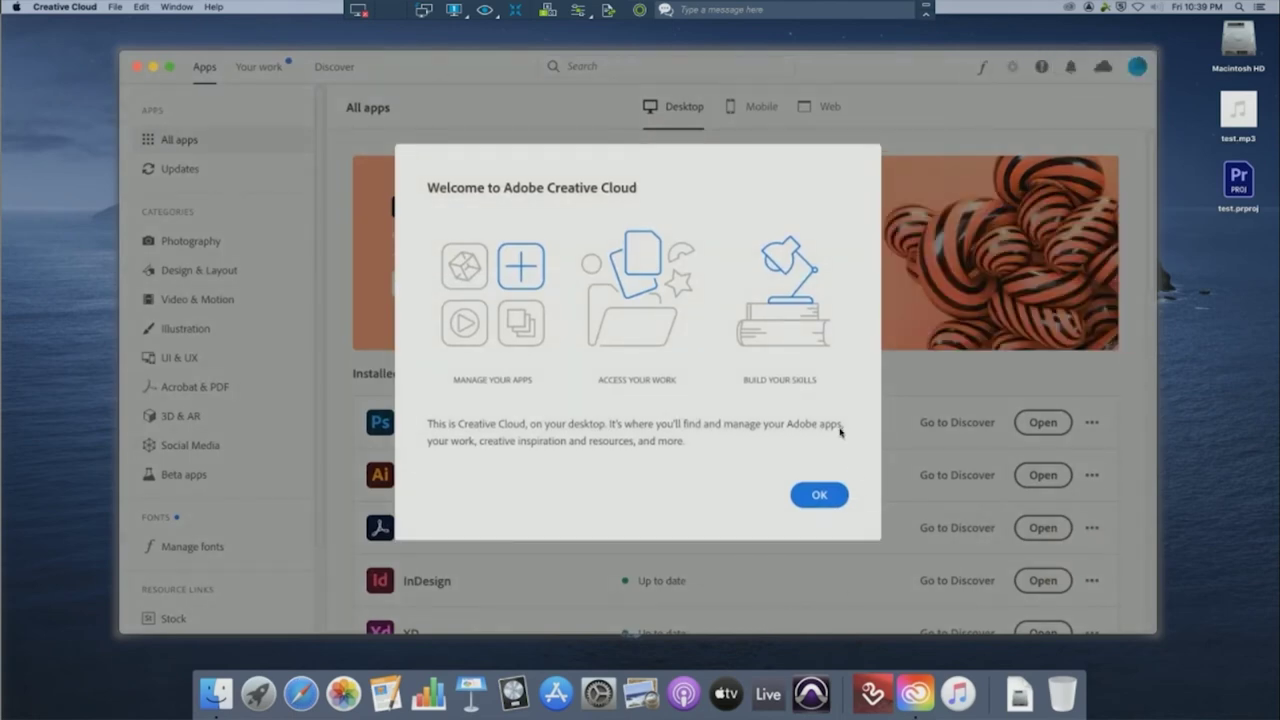
Dismiss the Welcome to Adobe Creative Cloud message to show the installed apps list
left_click(817, 496)
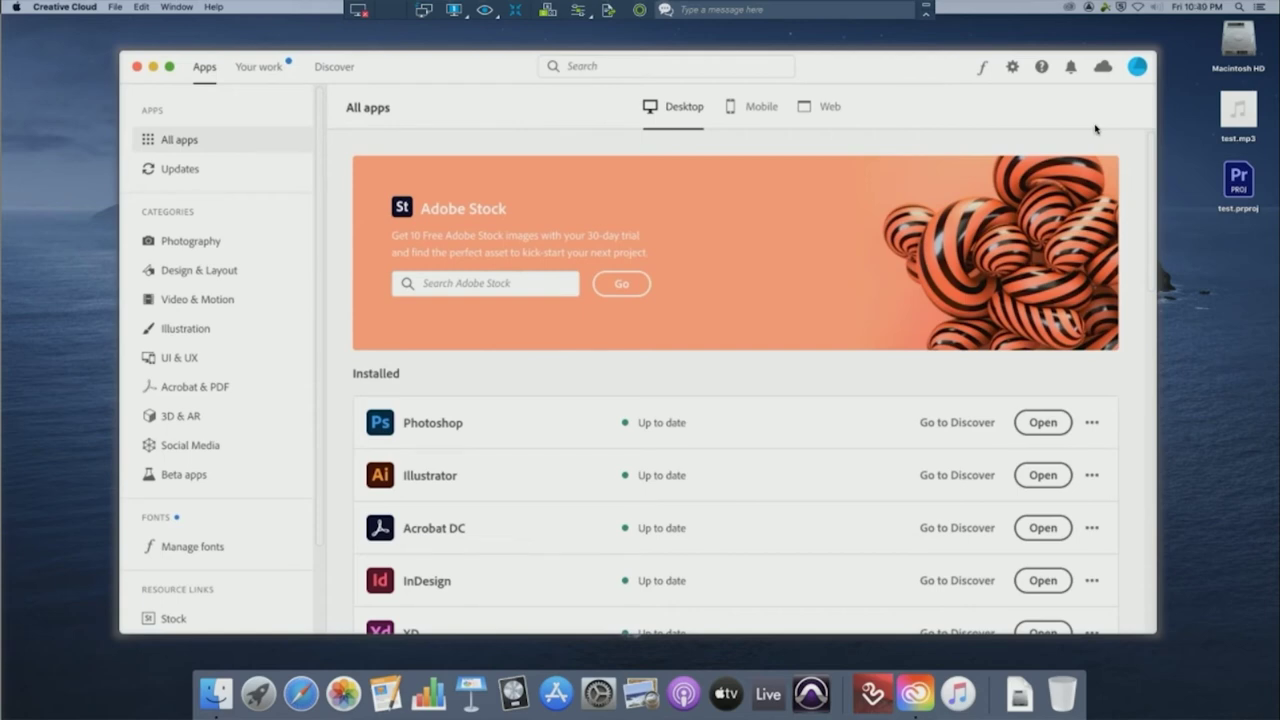
left_click(1135, 72)
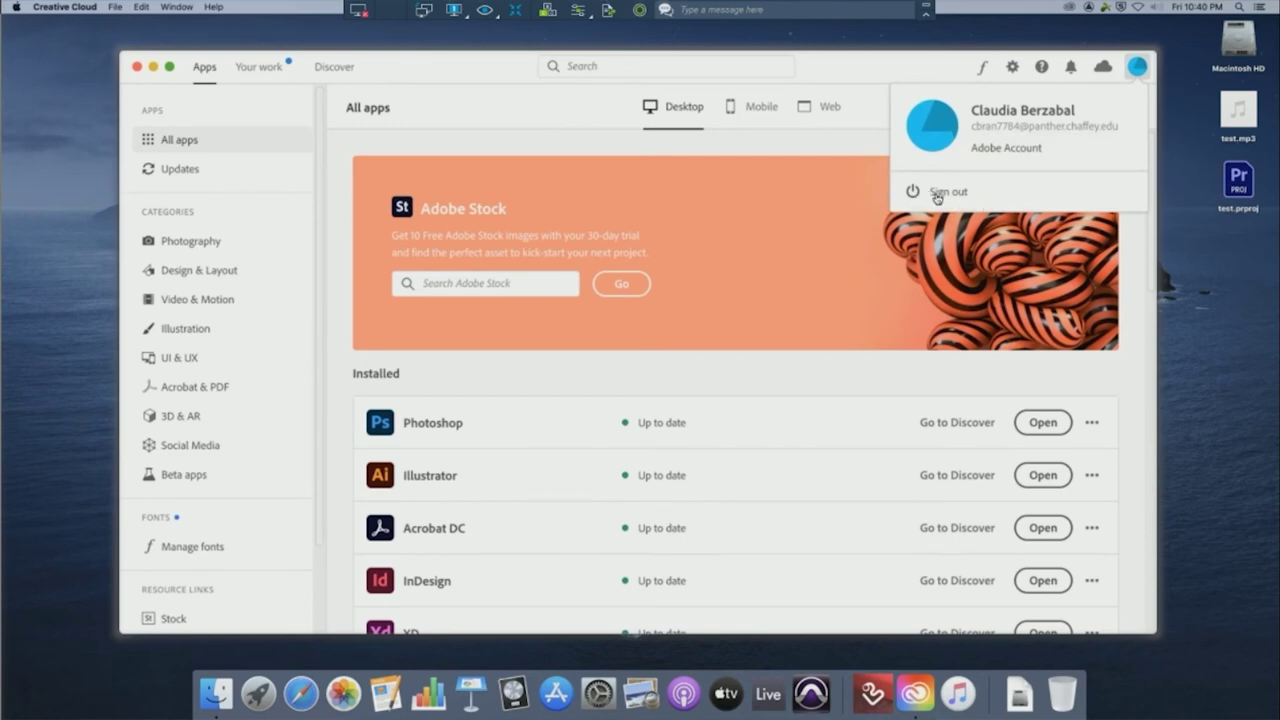
Sign out of the Adobe account from the profile menu and close the Creative Cloud window
left_click(937, 193)
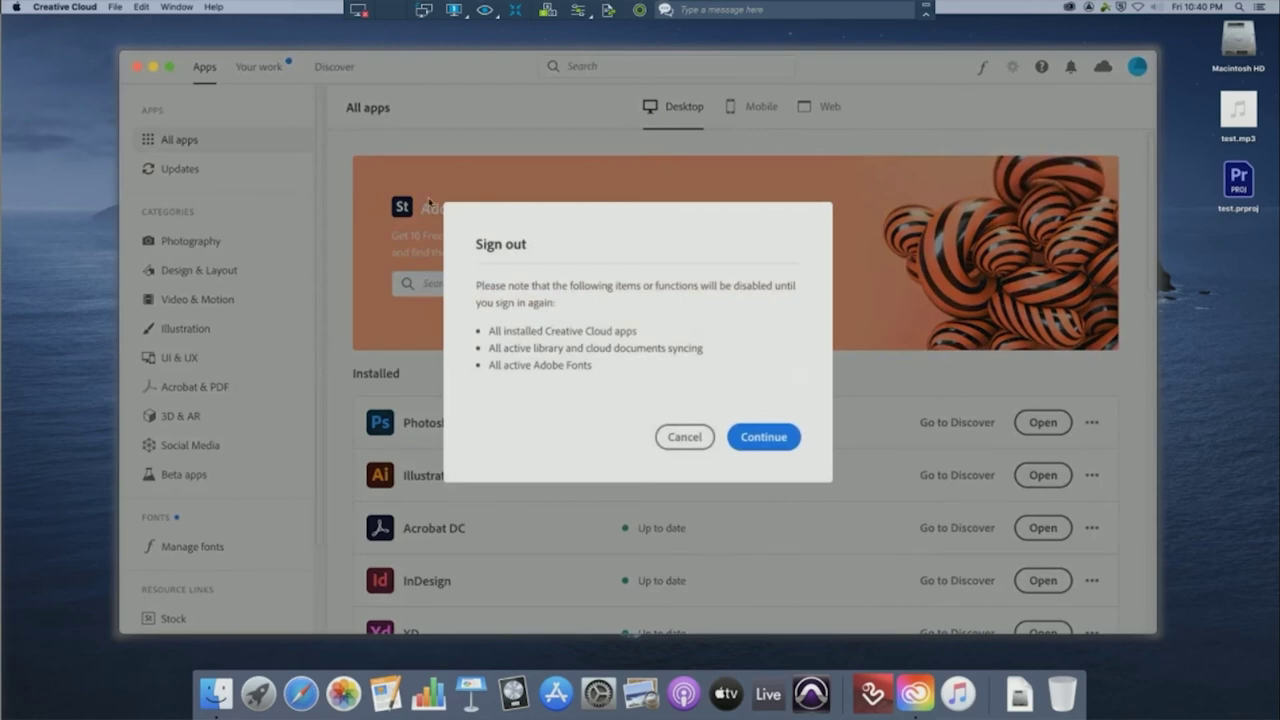
left_click(784, 447)
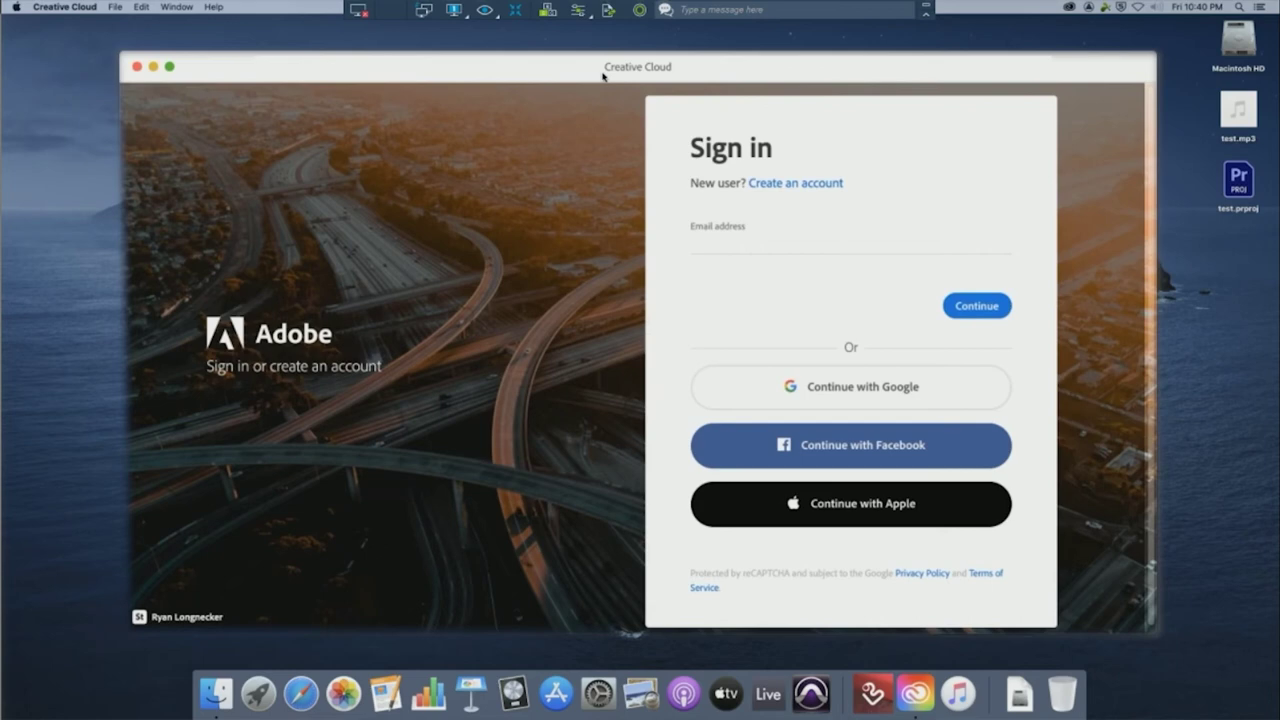
left_click_drag(605, 76, 607, 71)
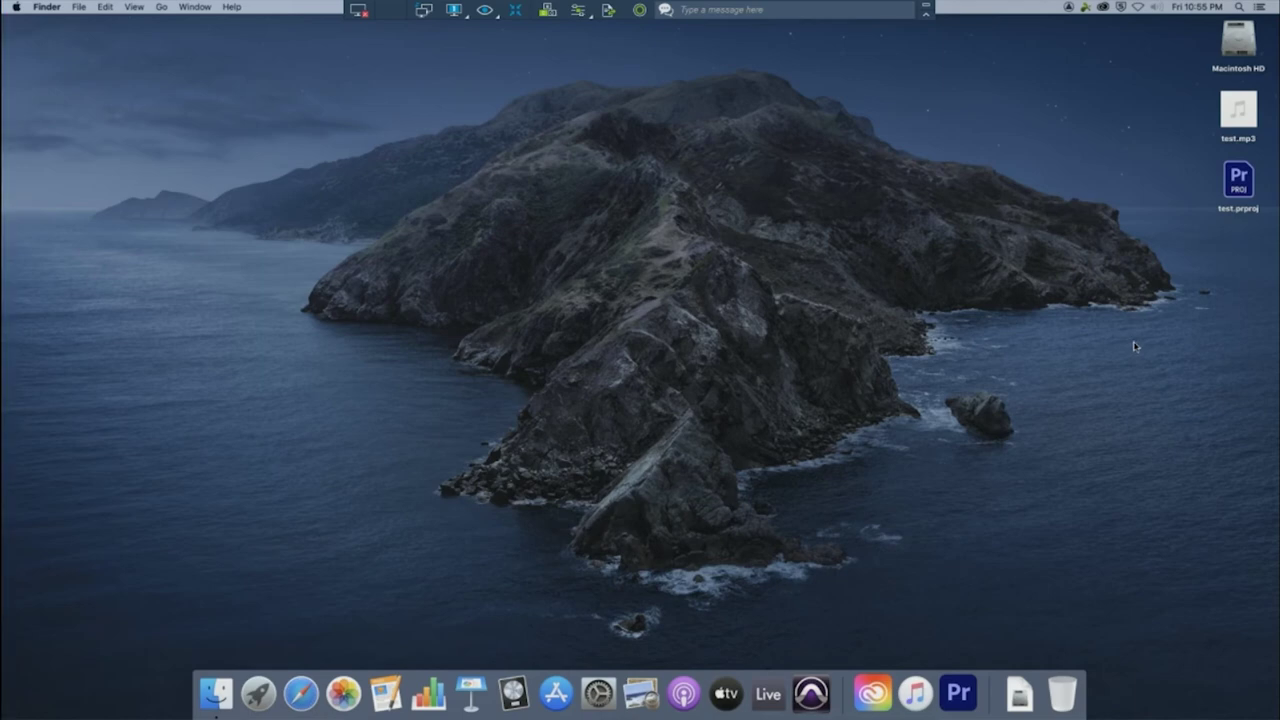
Create a new desktop folder named with the student's name plus '_Music or Theater'
right_click(1134, 346)
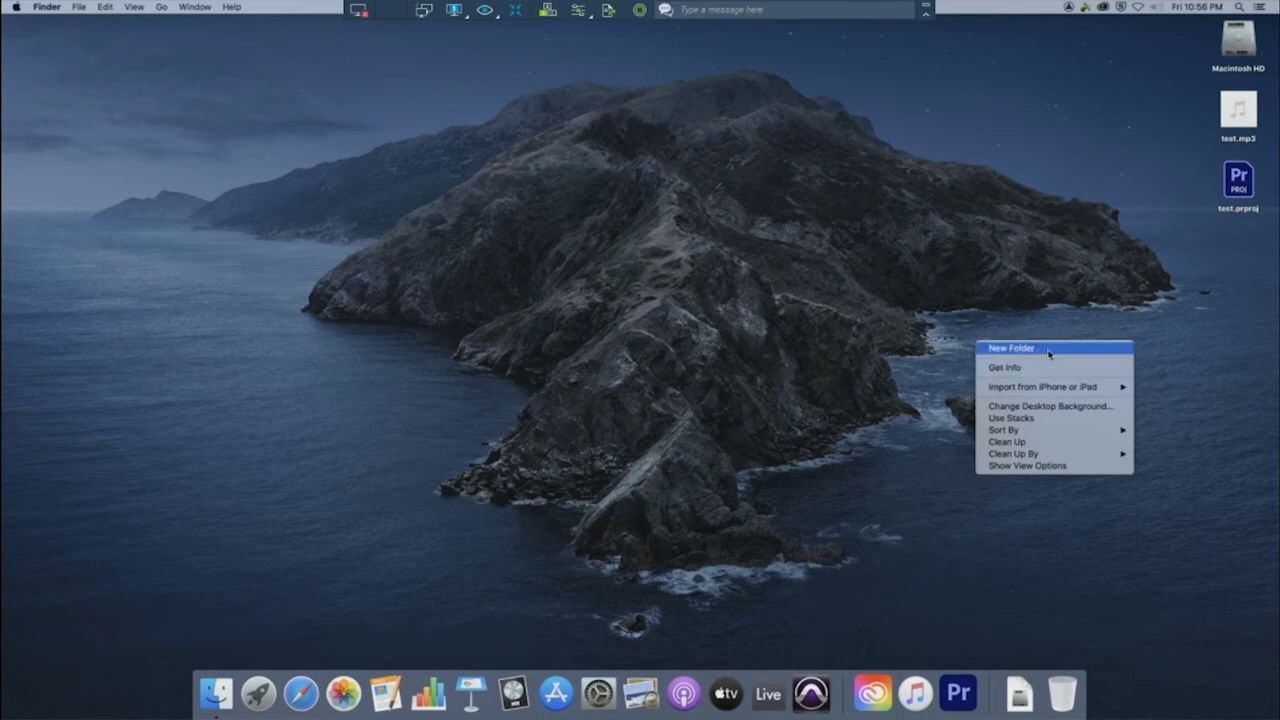
left_click(1044, 350)
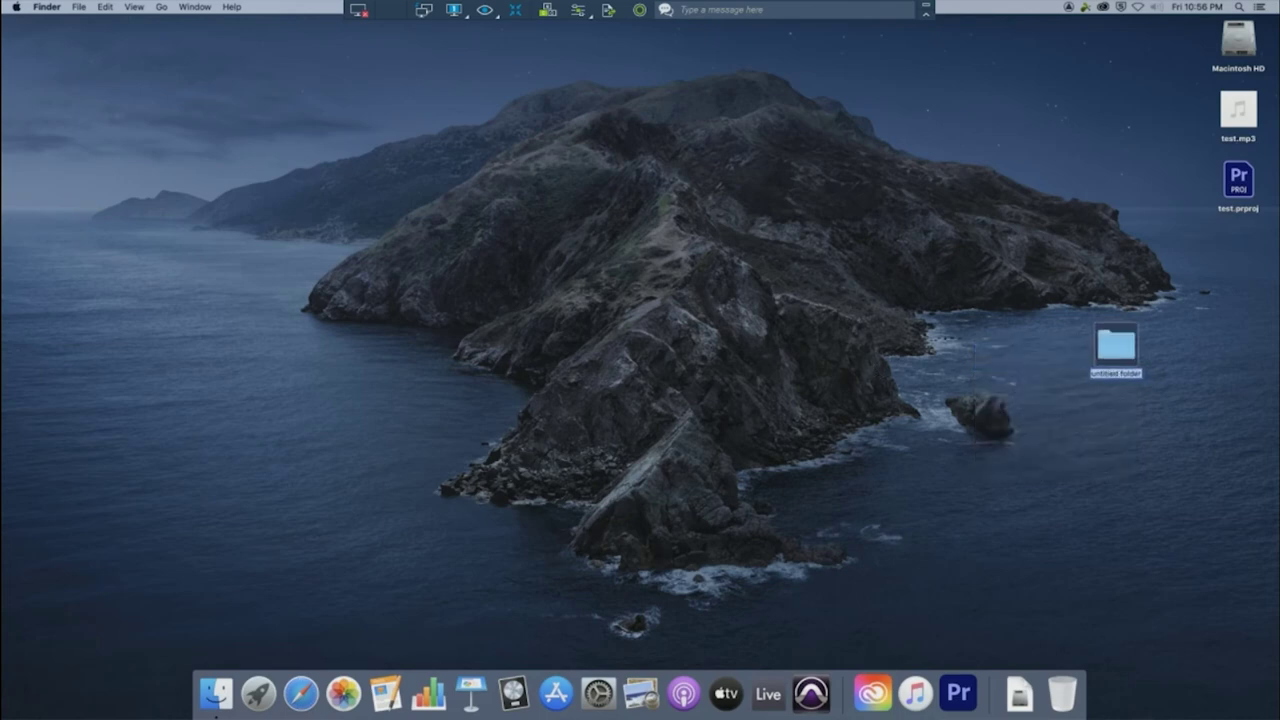
key("Return")
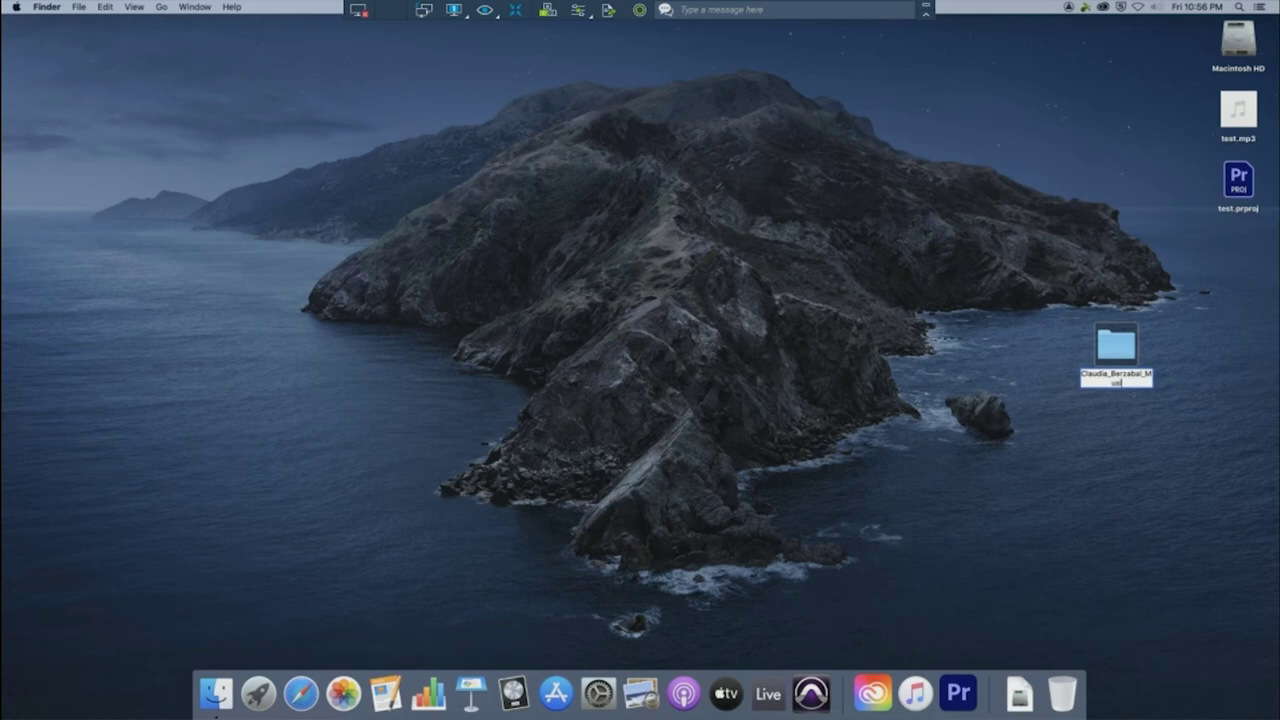
type("ic or Theater")
key("Return")
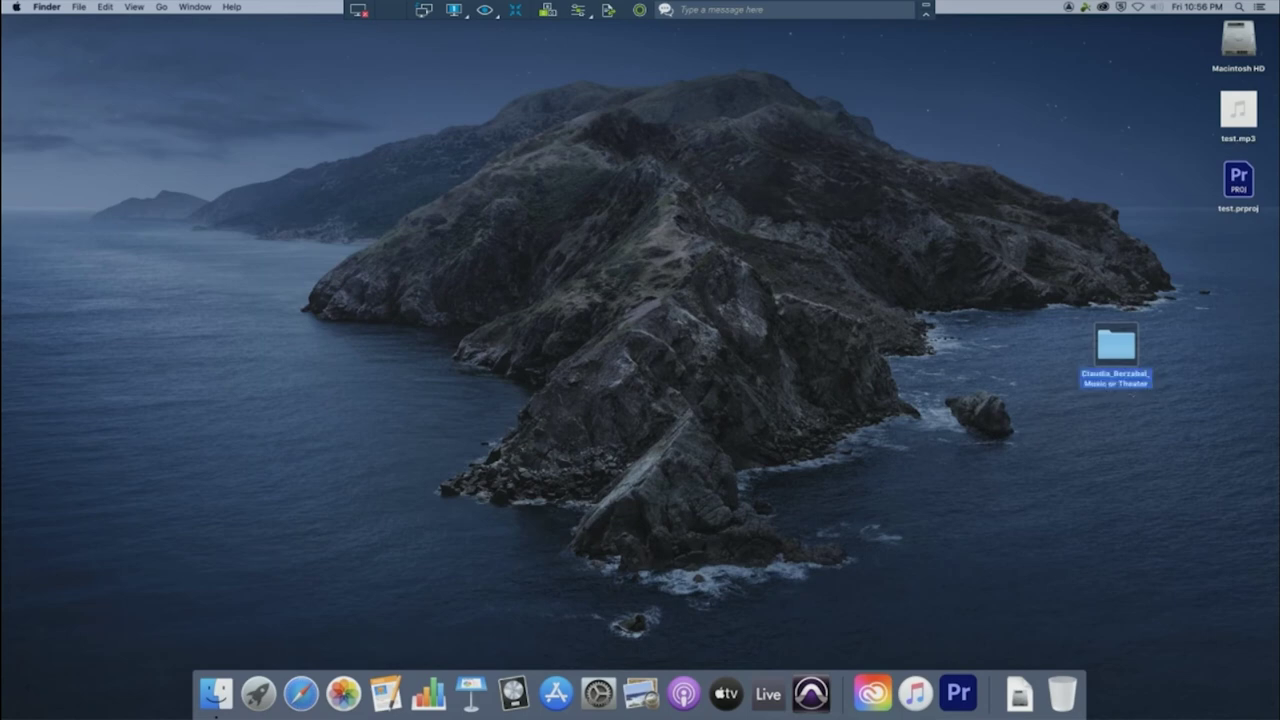
Move test.mp3 and test.prproj into the new folder
key("alt+super+a")
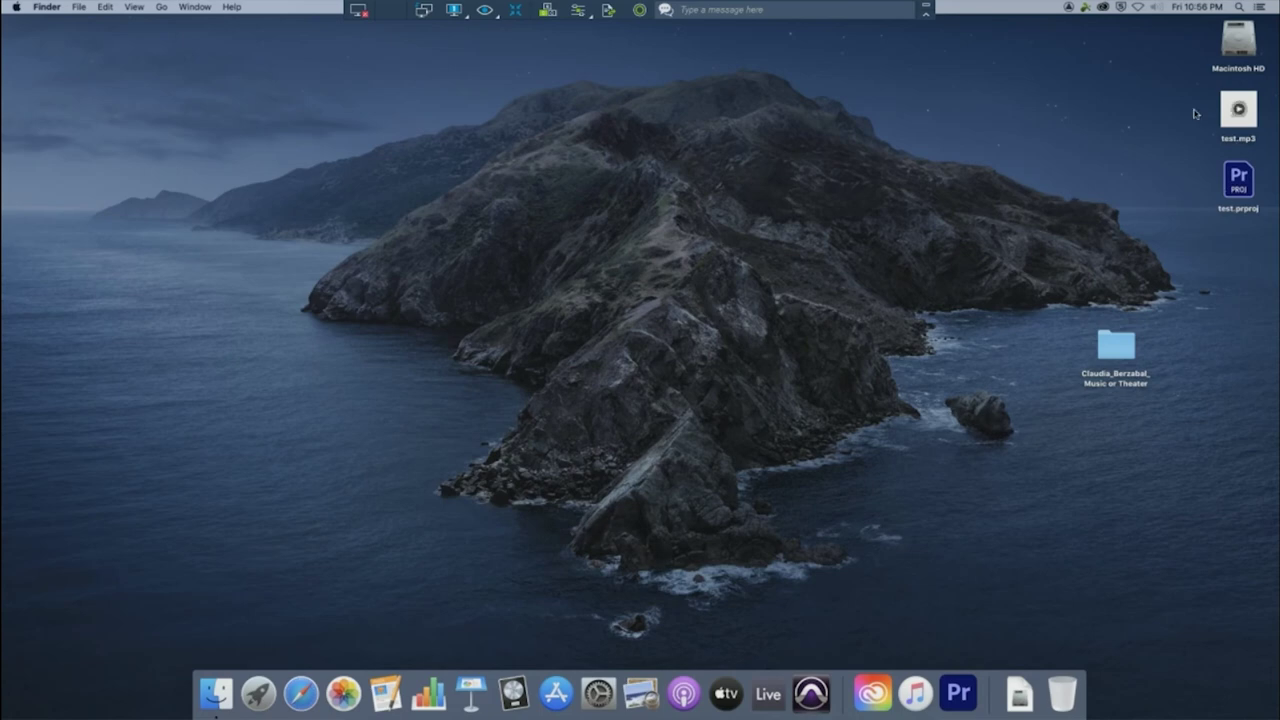
left_click_drag(1198, 112, 1135, 335)
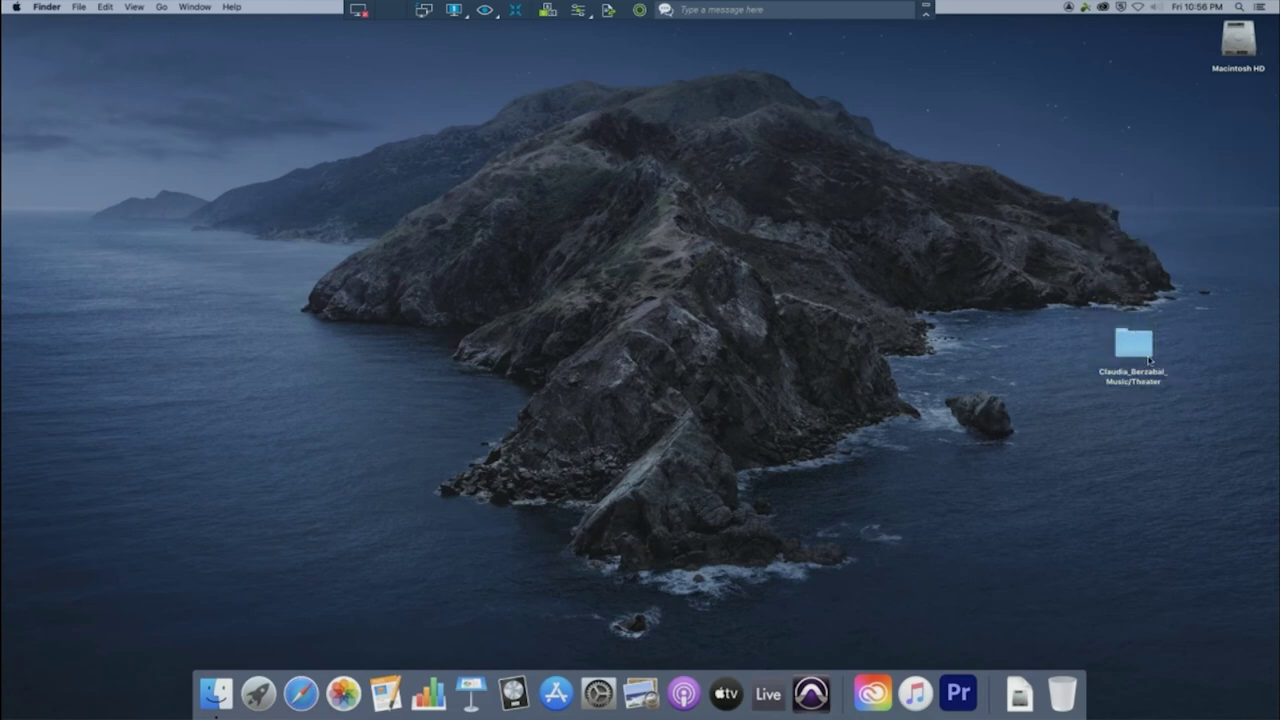
left_click(606, 11)
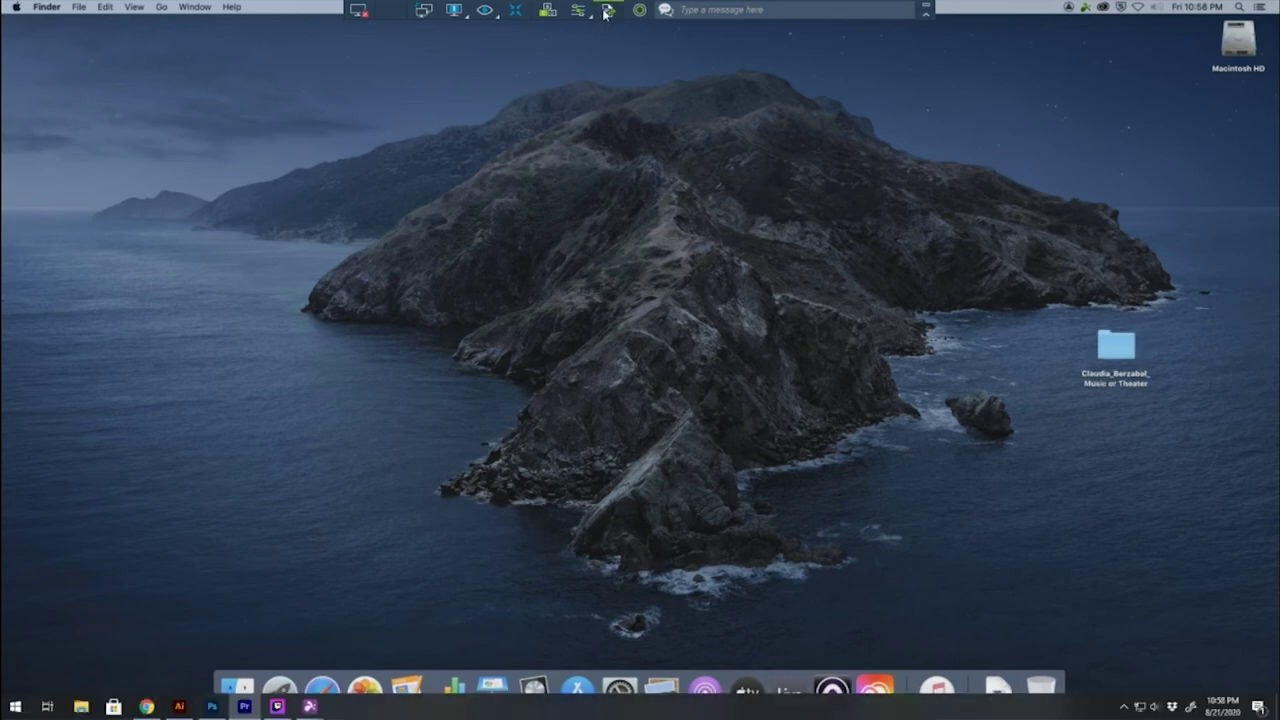
Copy the Music or Theater folder from the remote Mac to the PC's Desktop, overwriting the old copy
left_click(715, 302)
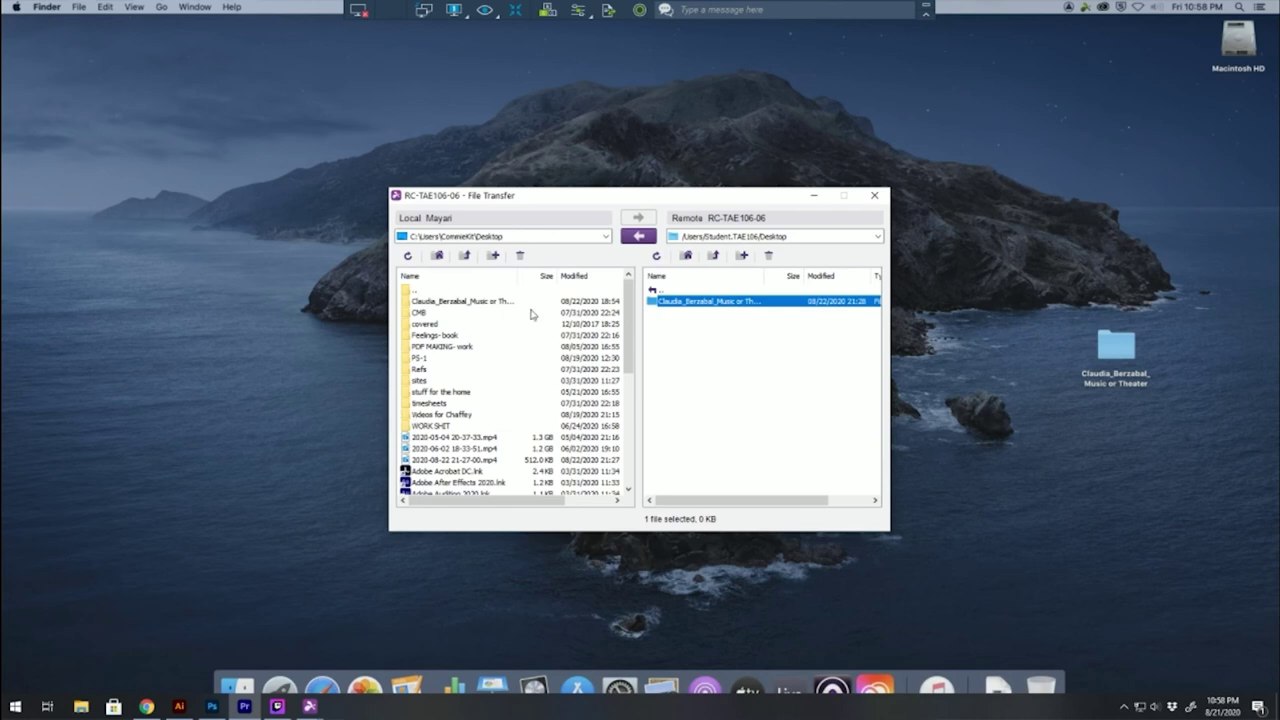
left_click(637, 240)
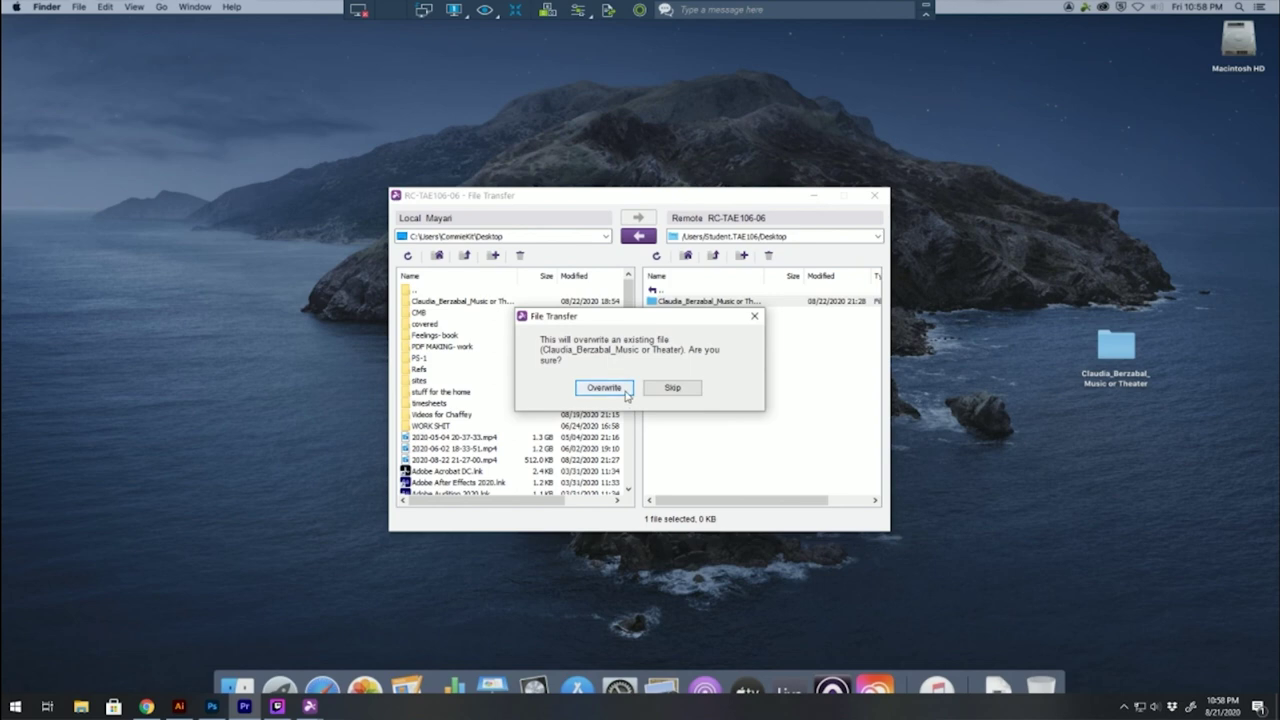
left_click(626, 392)
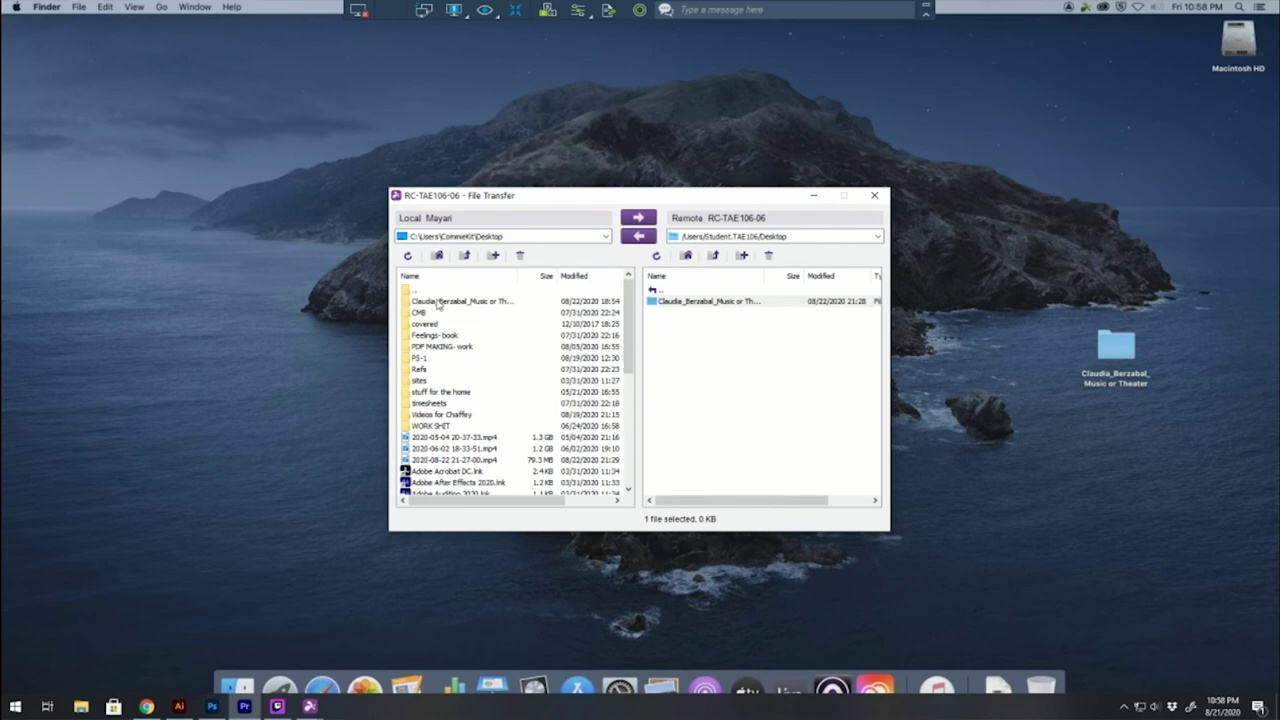
left_click(872, 197)
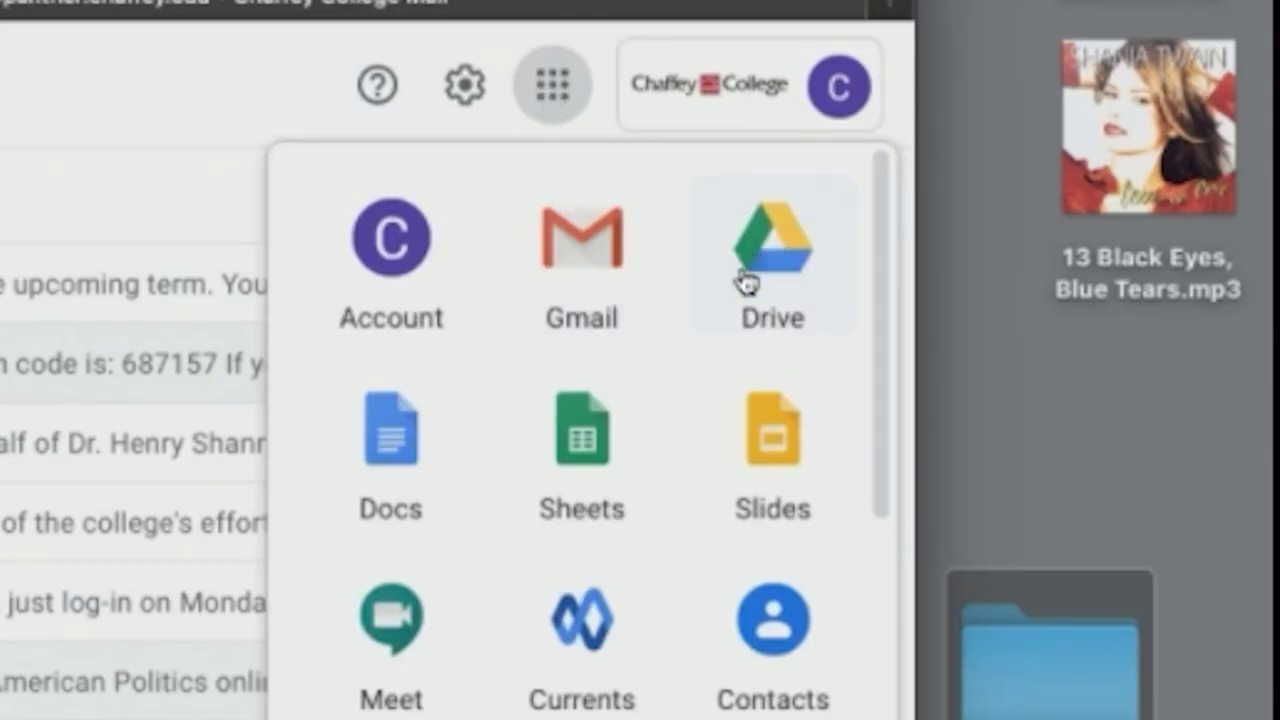
Upload the art63 folder from the Desktop into My Drive using Folder upload
left_click(772, 318)
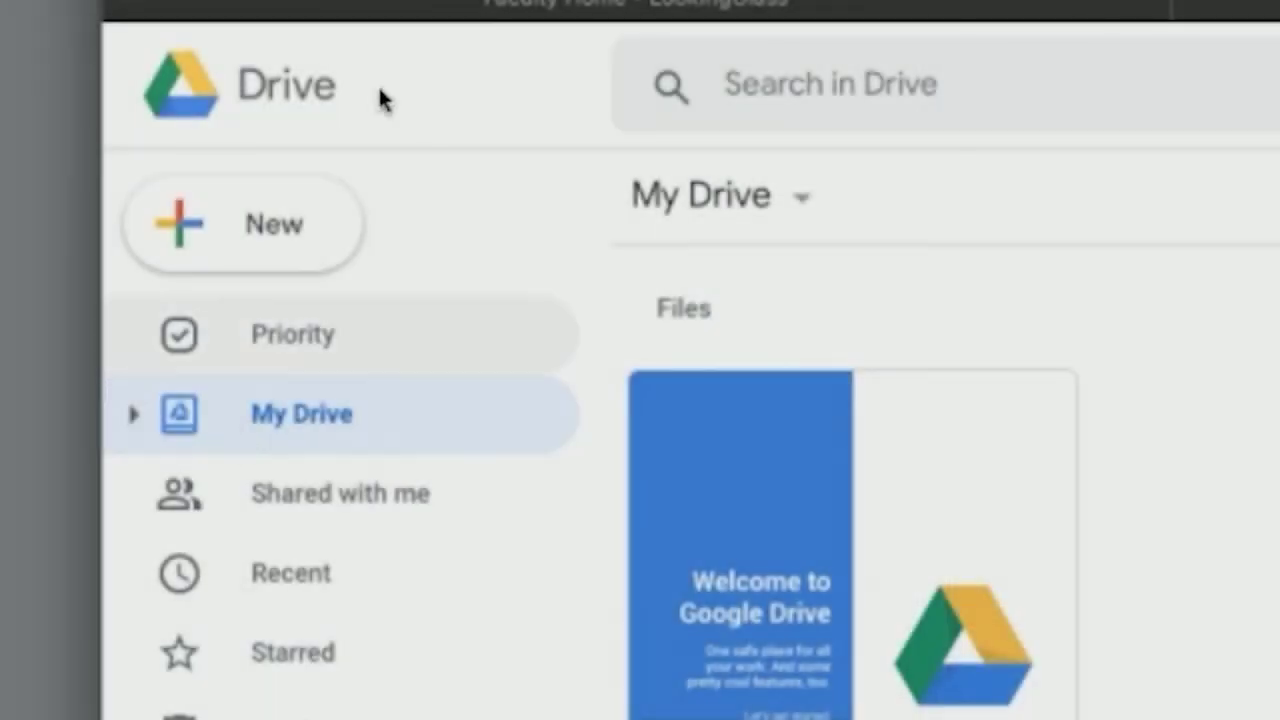
left_click(310, 255)
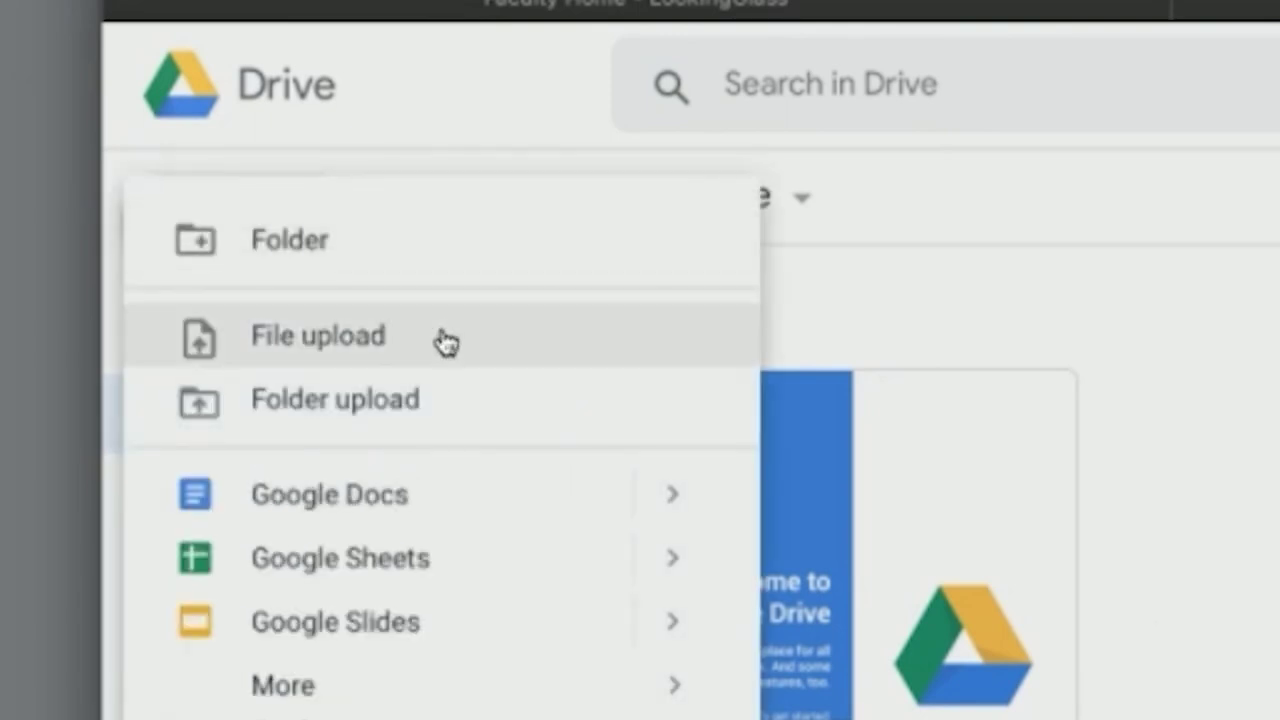
left_click(305, 400)
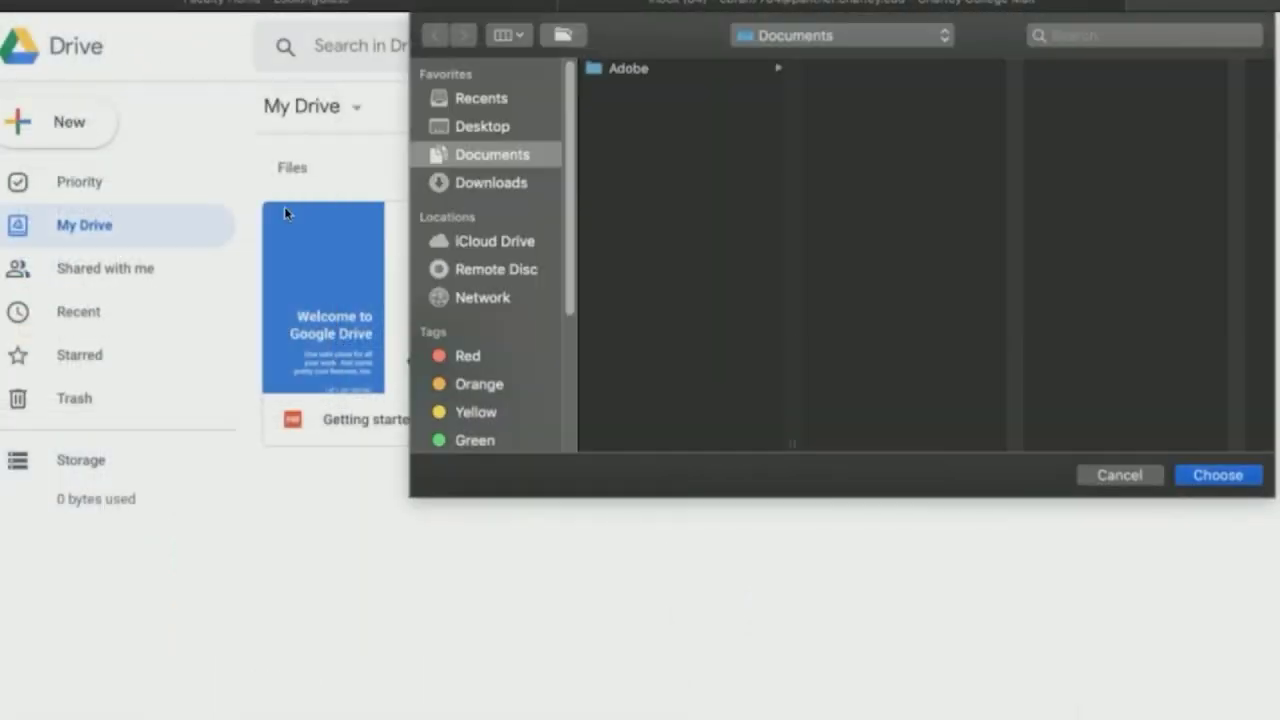
left_click(488, 130)
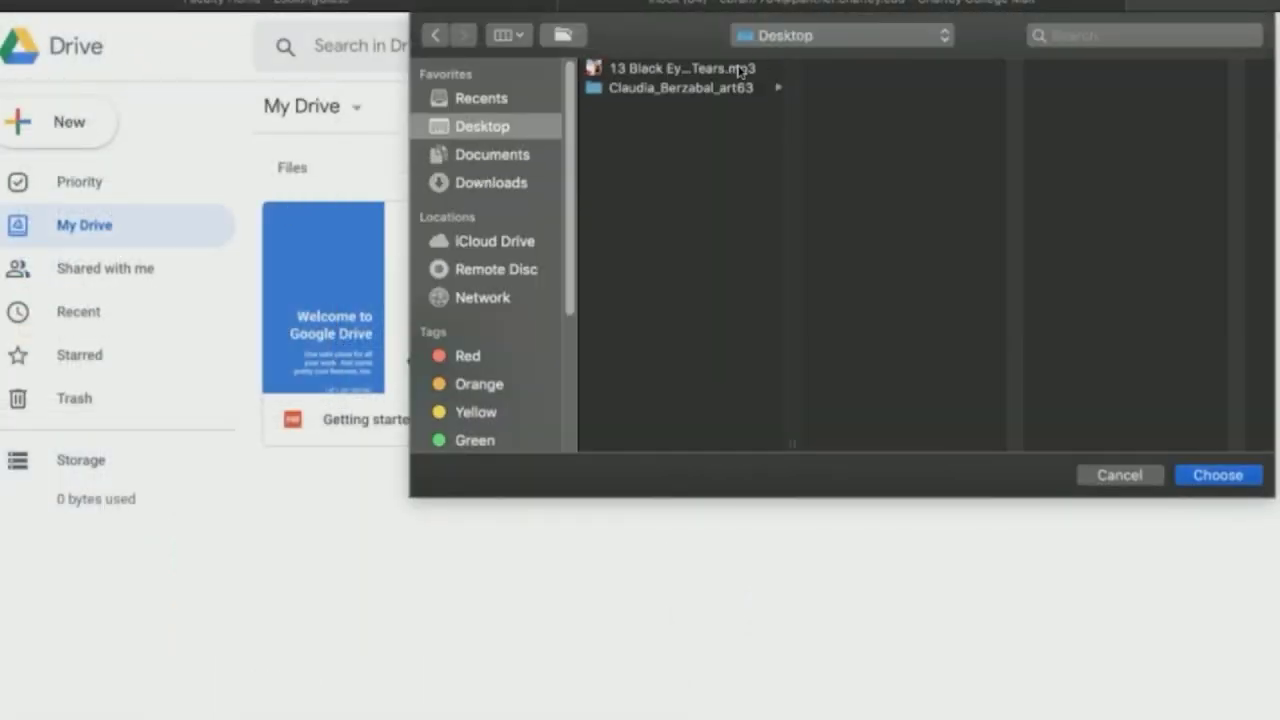
left_click(716, 88)
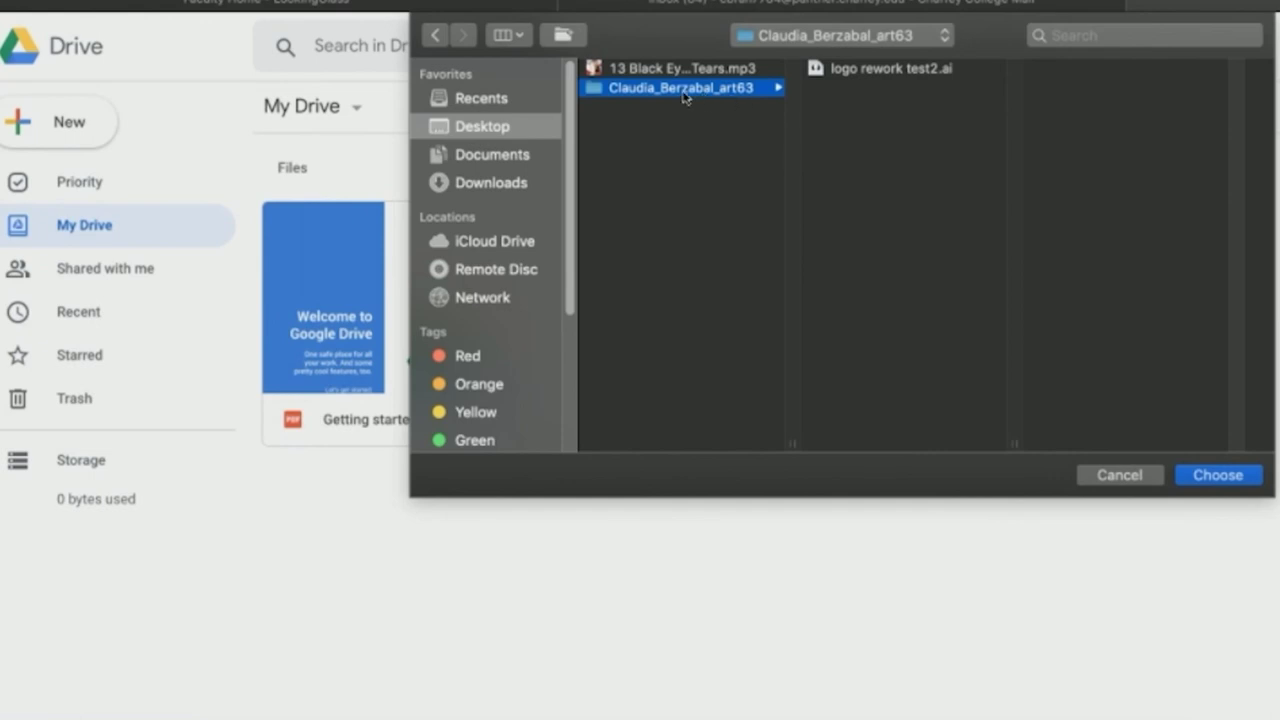
left_click(1226, 476)
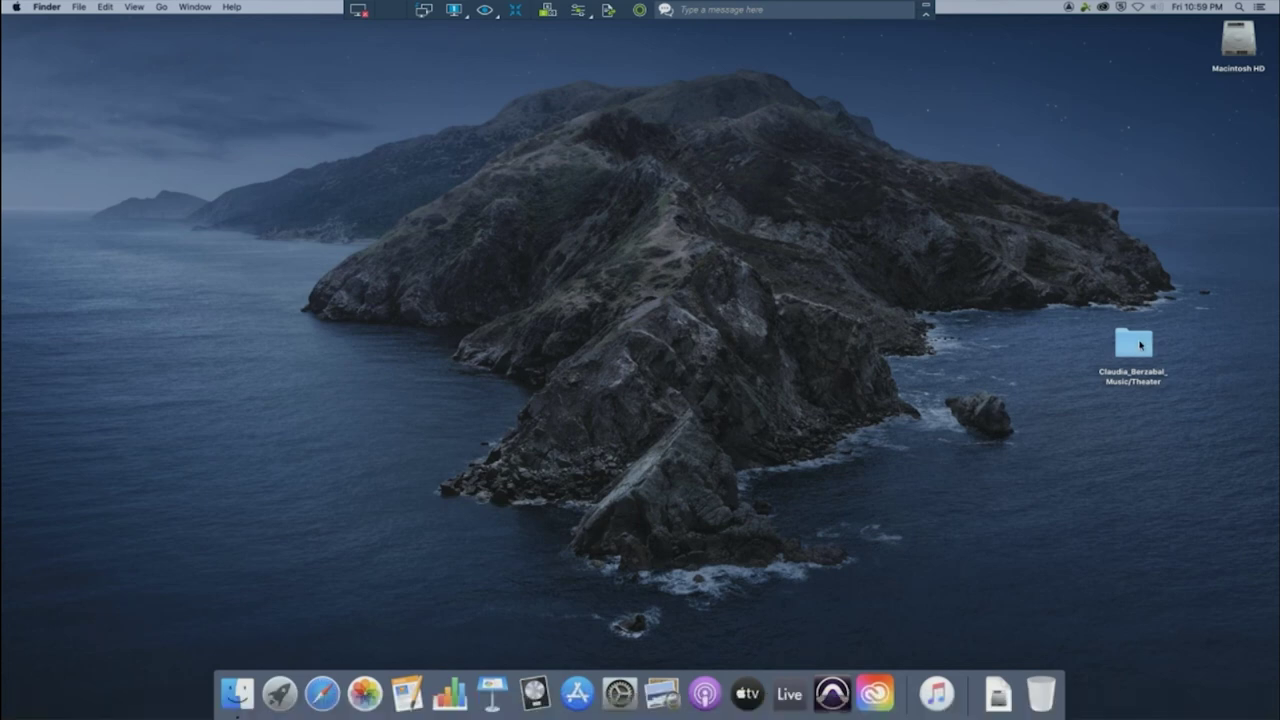
Move the work folder to the desktop's top right, then log out of the Student account
left_click_drag(1140, 345, 1052, 690)
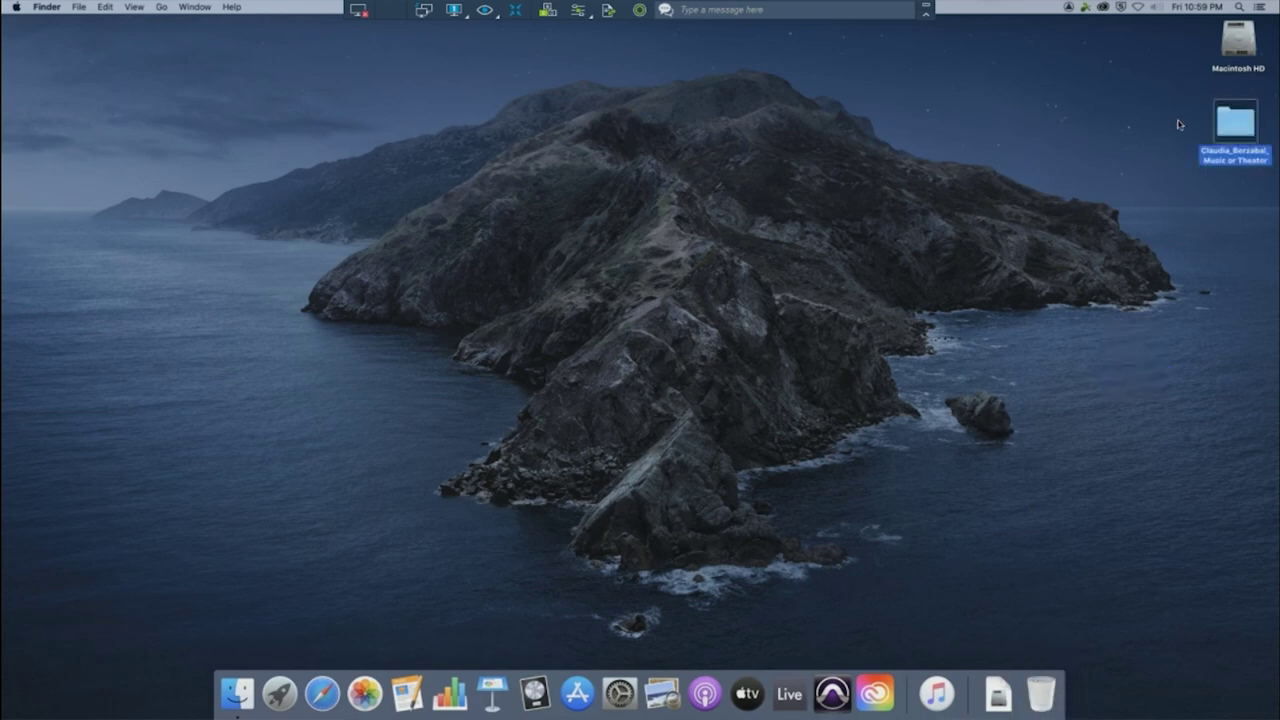
left_click(1179, 124)
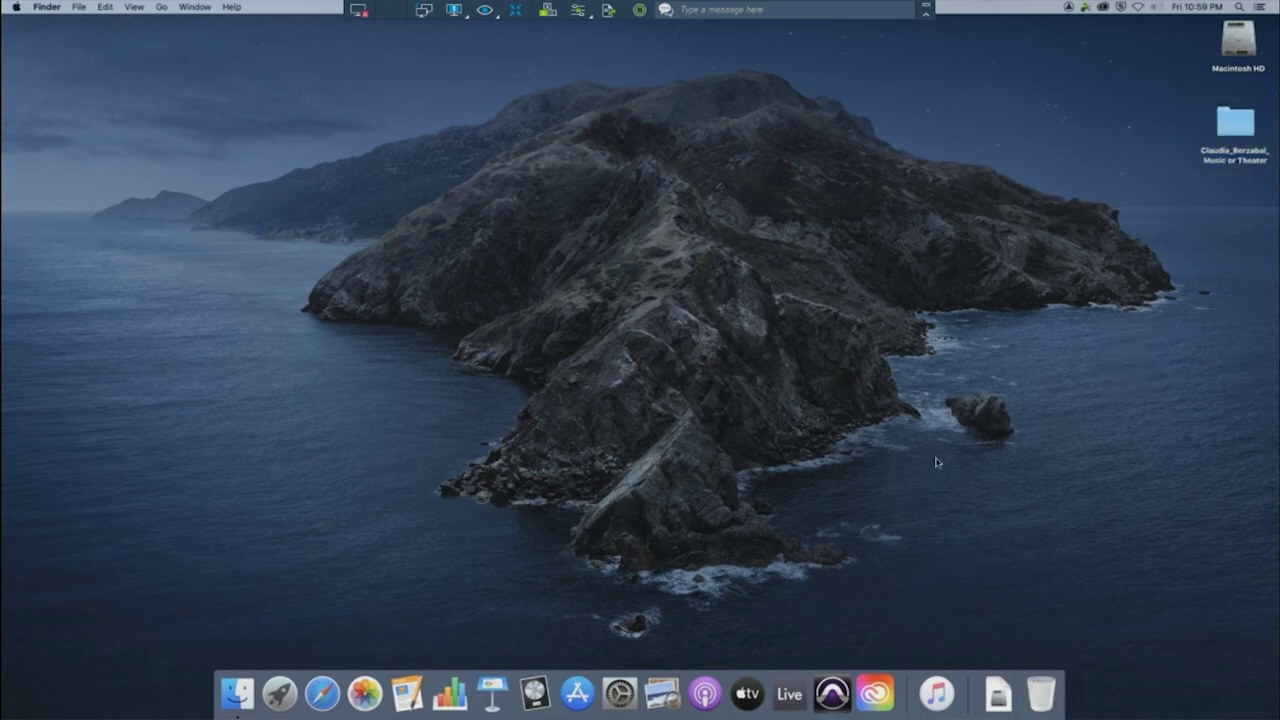
left_click(16, 8)
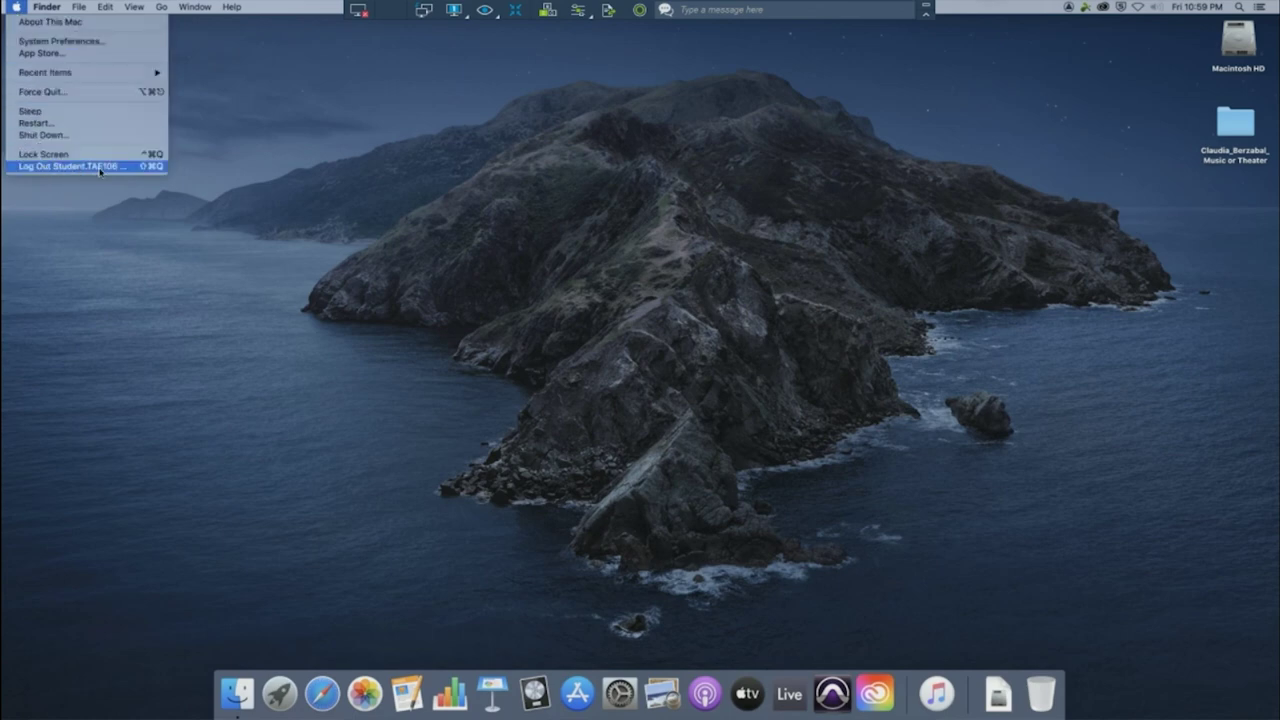
left_click(89, 167)
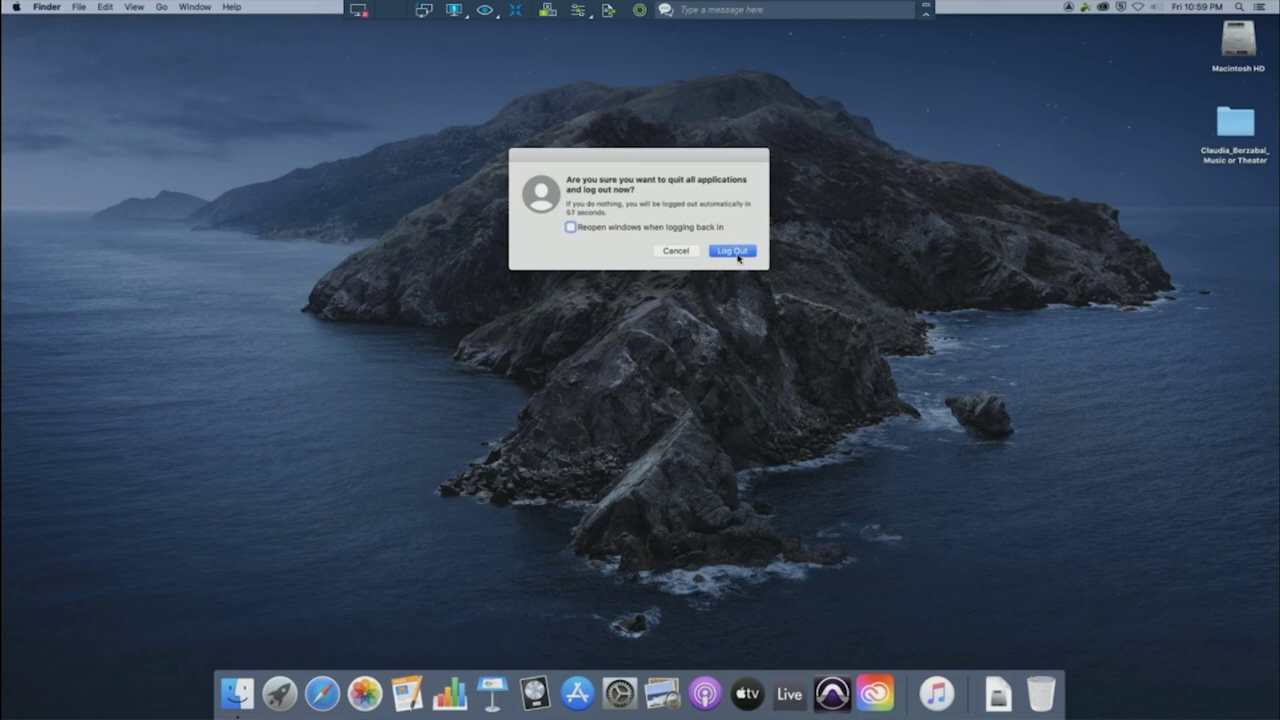
left_click(739, 253)
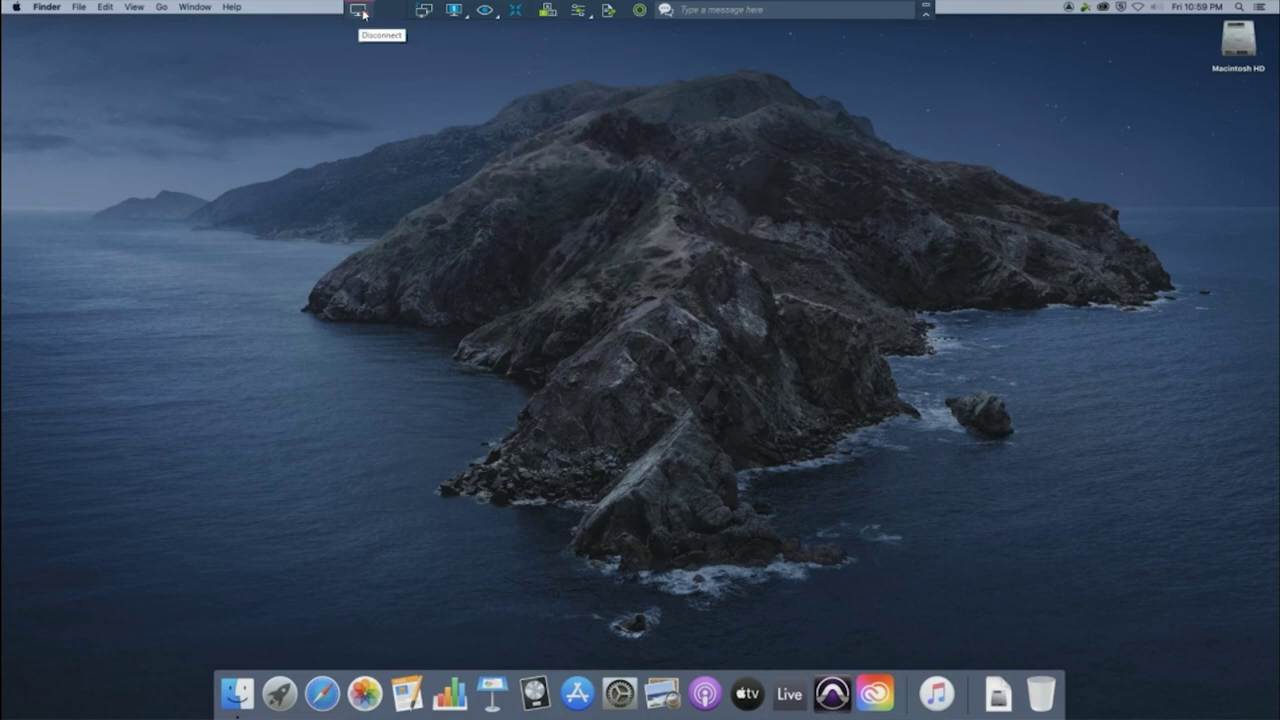
Disconnect from the remote Mac to return to the TAE106 computer list
left_click(363, 12)
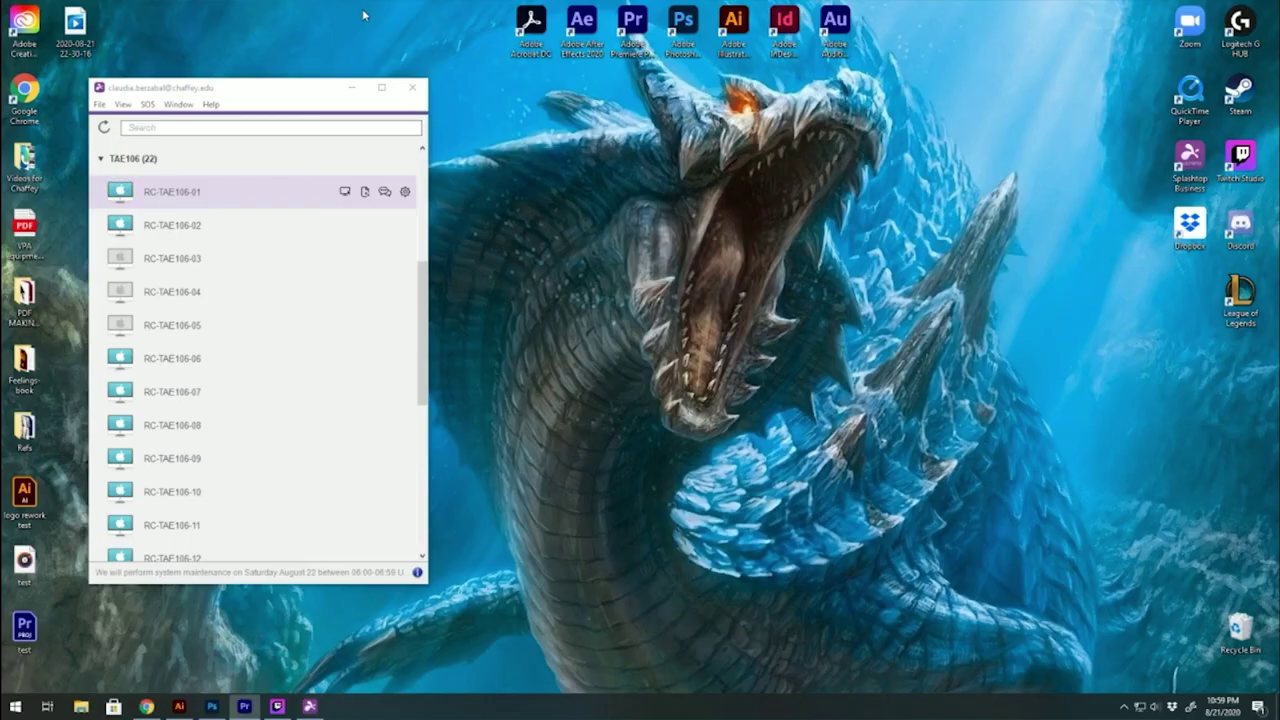